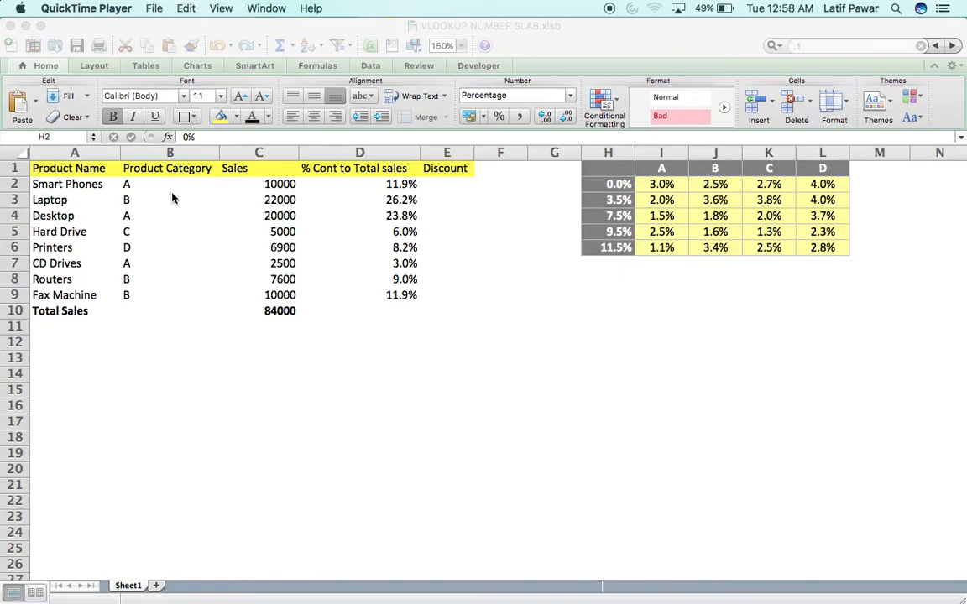
# - Check the % contribution formula in D2 and the total sales formula in C10
pyautogui.click(286, 189)
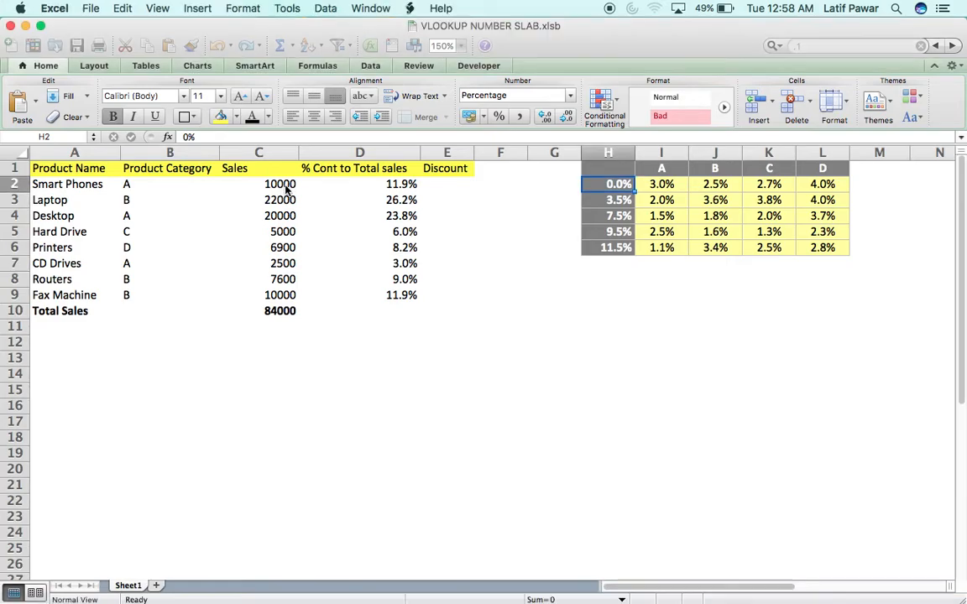
pyautogui.click(359, 189)
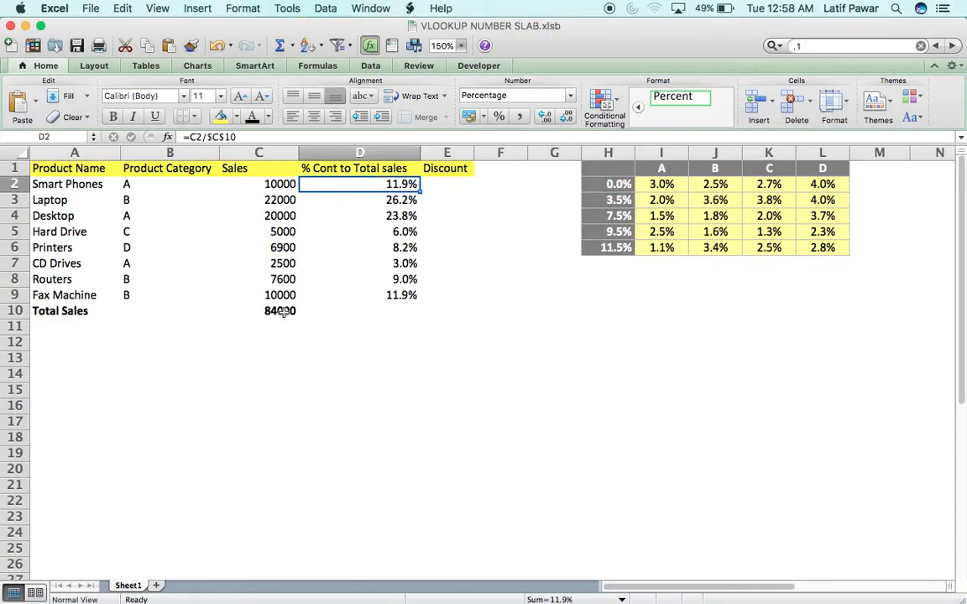
pyautogui.click(270, 311)
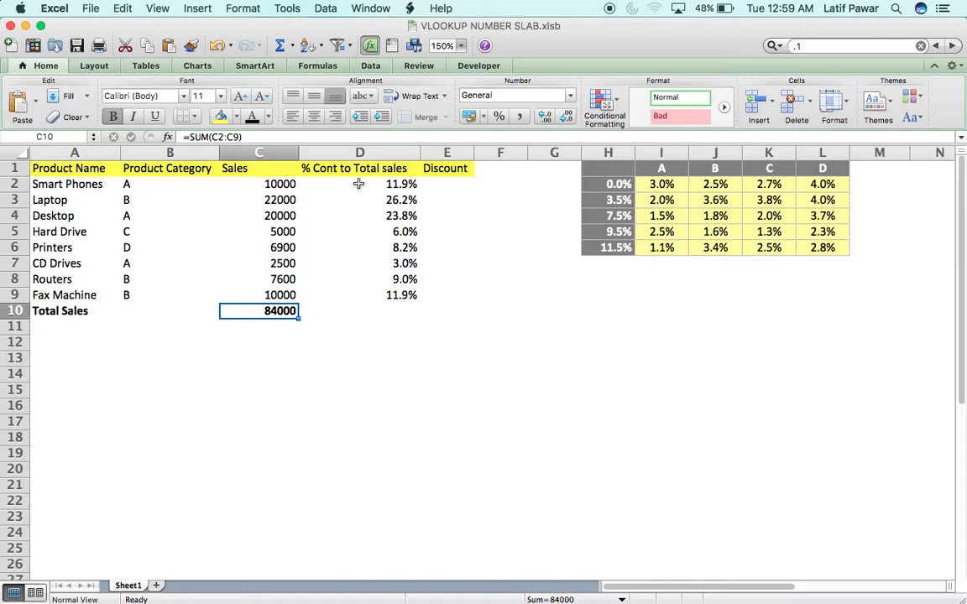
pyautogui.click(447, 184)
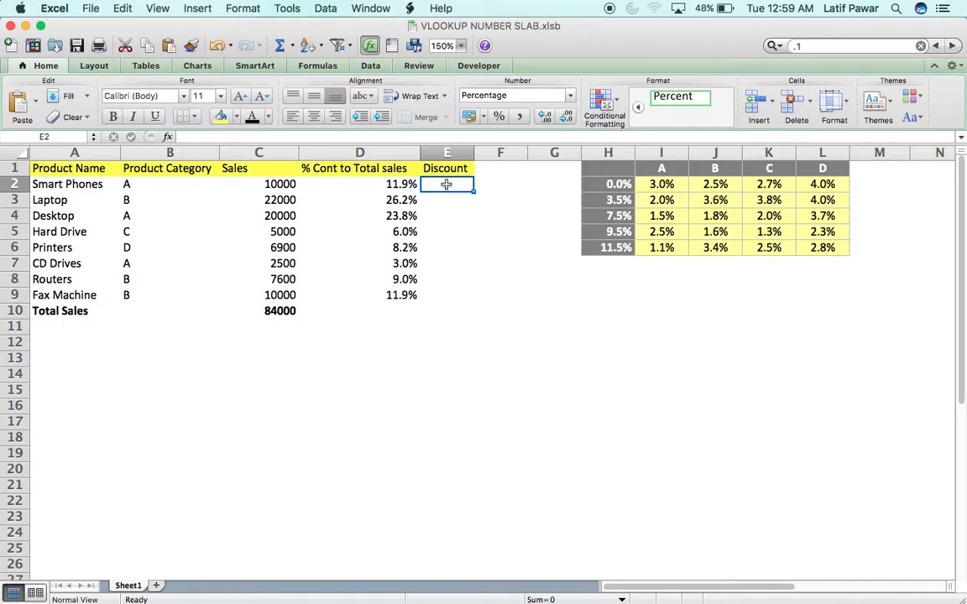
# - Inspect the slab table H1:L6, its category headers and the 0.0% to 3.5% band
pyautogui.press('Up')
pyautogui.press('Right')
pyautogui.press('Right')
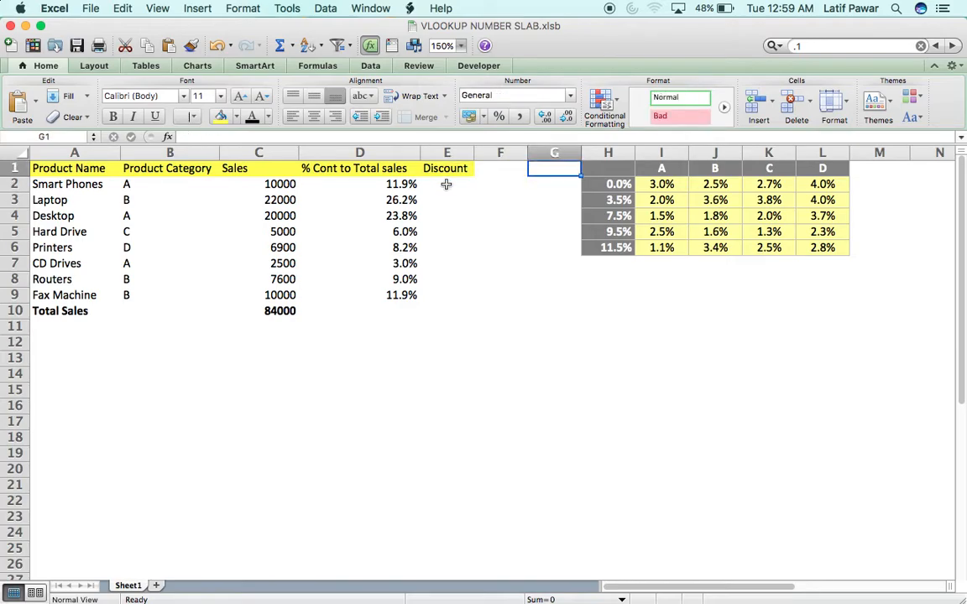
pyautogui.press('Right')
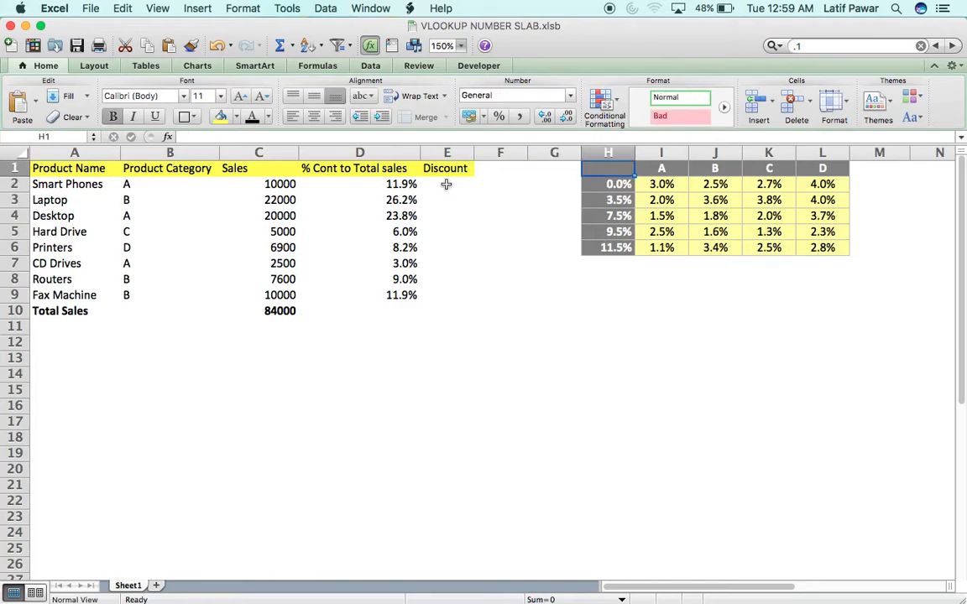
pyautogui.hotkey('shift', 'Right')
pyautogui.hotkey('shift', 'Right')
pyautogui.hotkey('shift', 'Right')
pyautogui.hotkey('shift', 'Right')
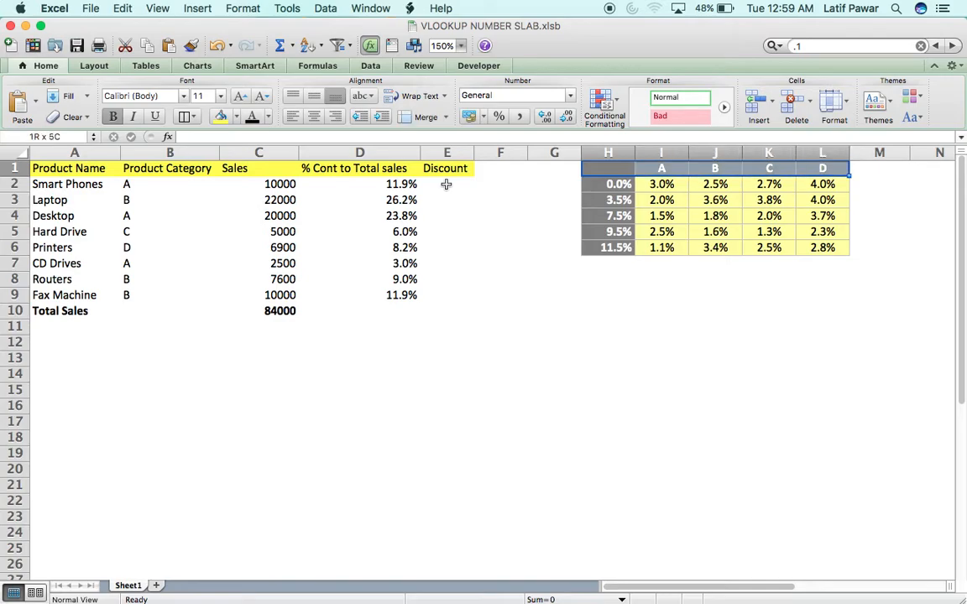
pyautogui.hotkey('shift', 'Down')
pyautogui.hotkey('shift', 'Down')
pyautogui.hotkey('shift', 'Down')
pyautogui.hotkey('shift', 'Down')
pyautogui.hotkey('shift', 'Down')
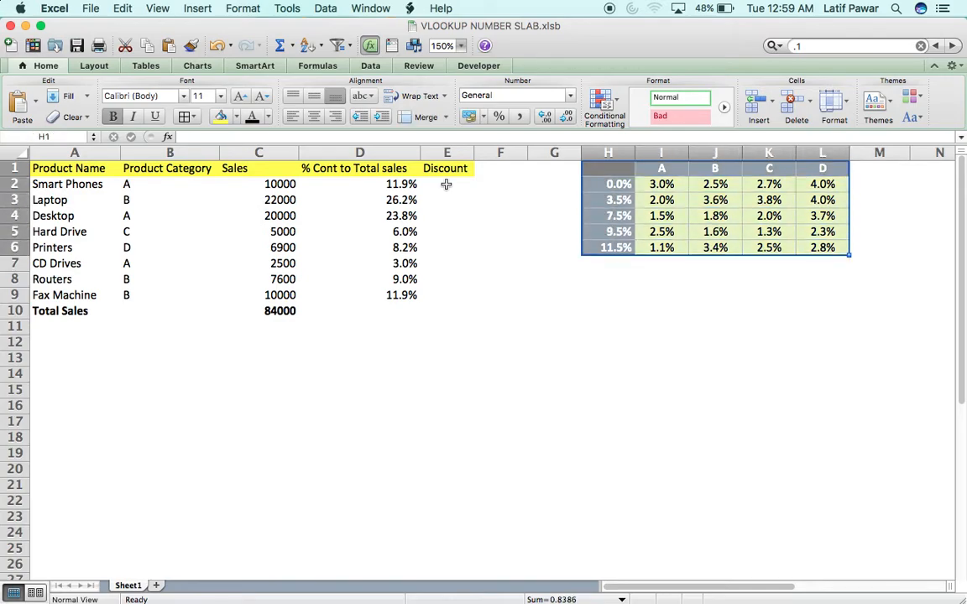
pyautogui.press('Right')
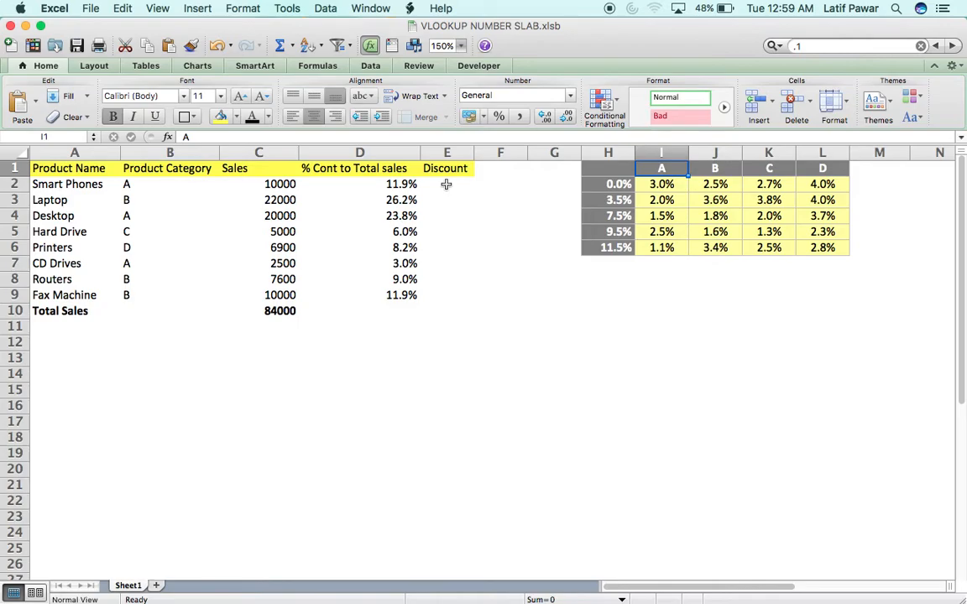
pyautogui.press('Right')
pyautogui.press('Right')
pyautogui.press('Right')
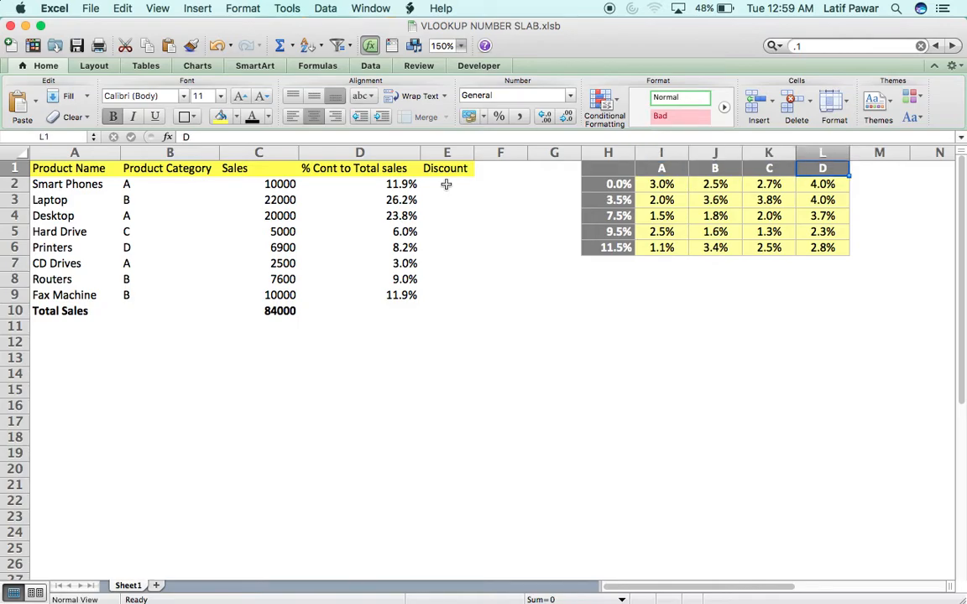
pyautogui.press('Left')
pyautogui.press('Left')
pyautogui.press('Left')
pyautogui.press('Left')
pyautogui.press('Right')
pyautogui.hotkey('shift', 'Right')
pyautogui.hotkey('shift', 'Right')
pyautogui.hotkey('shift', 'Right')
pyautogui.press('Left')
pyautogui.press('Down')
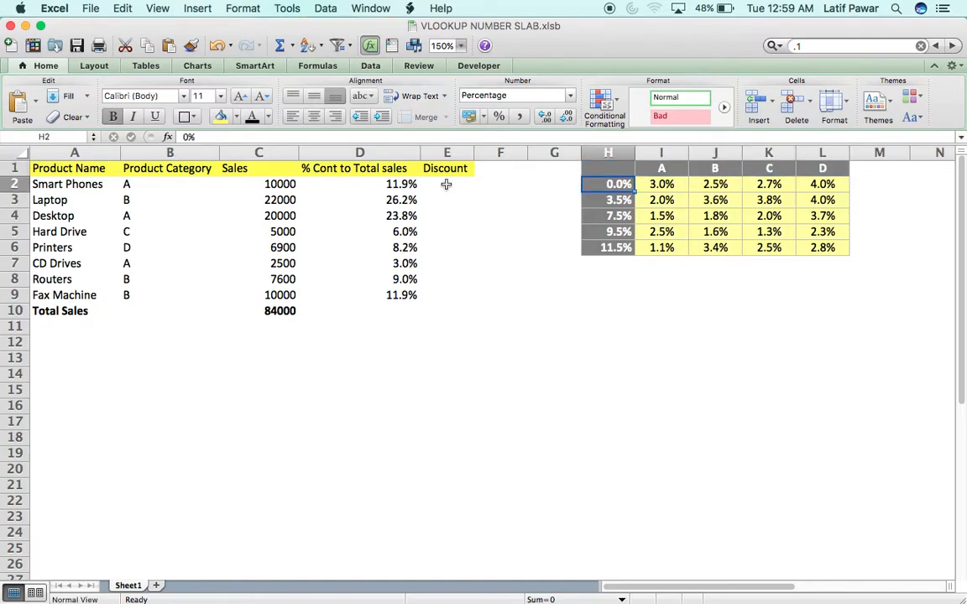
pyautogui.hotkey('shift', 'Down')
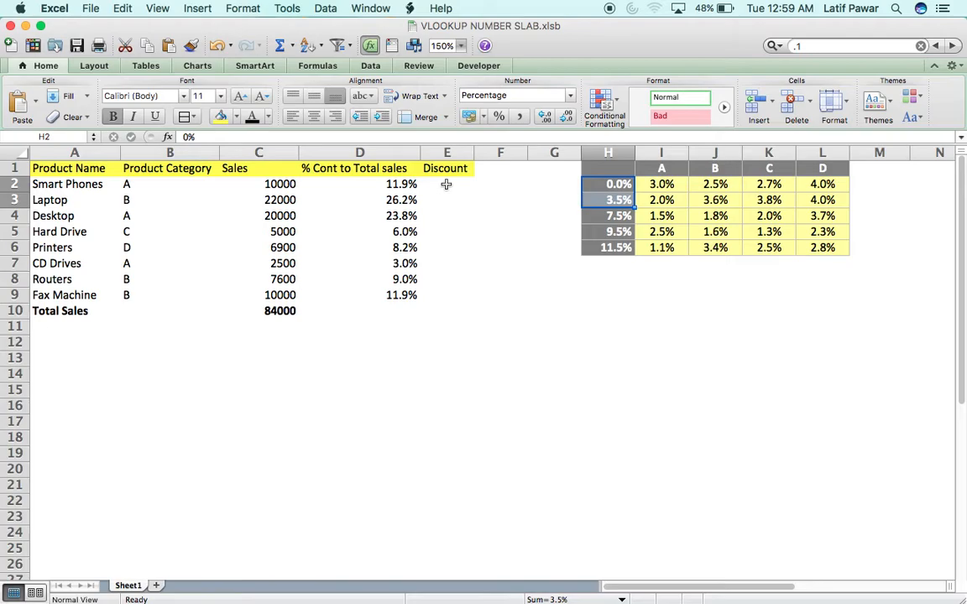
# - Review each category's rates across the 0.0%, 3.5%, 7.5%, 9.5% and 11.5% bands
pyautogui.press('Right')
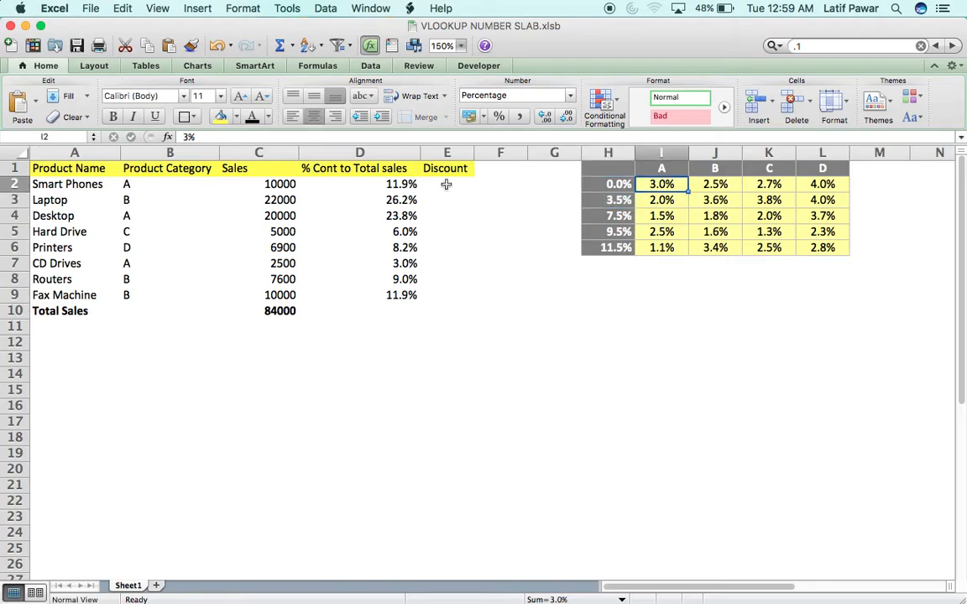
pyautogui.press('Right')
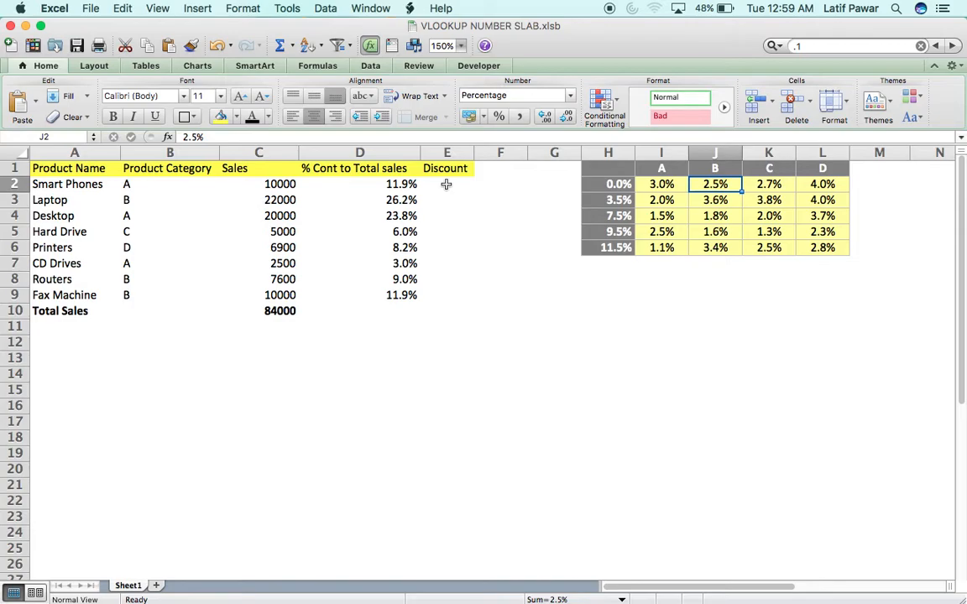
pyautogui.press('Left')
pyautogui.press('Left')
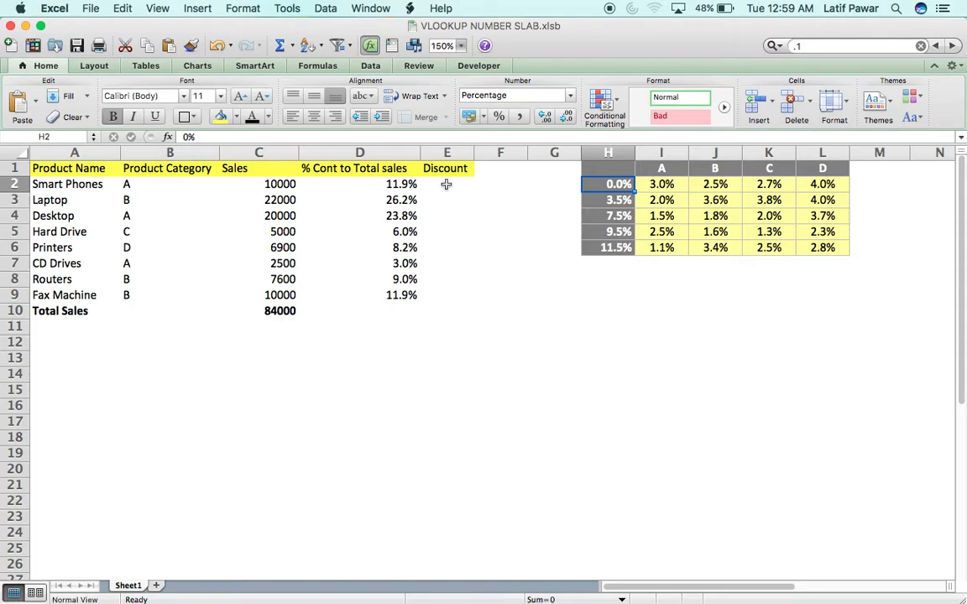
pyautogui.press('Right')
pyautogui.hotkey('shift', 'Right')
pyautogui.hotkey('shift', 'Right')
pyautogui.hotkey('shift', 'Right')
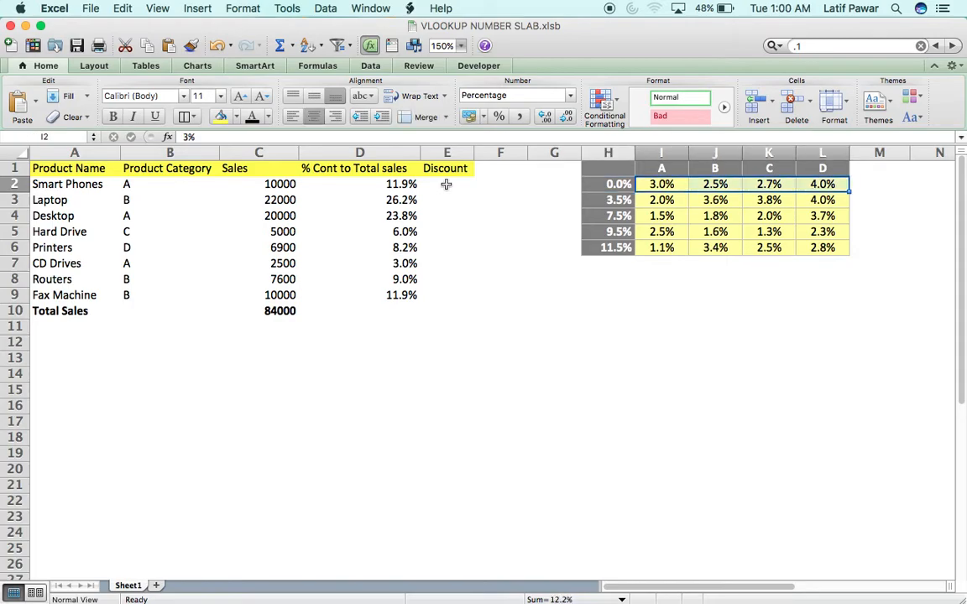
pyautogui.press('Down')
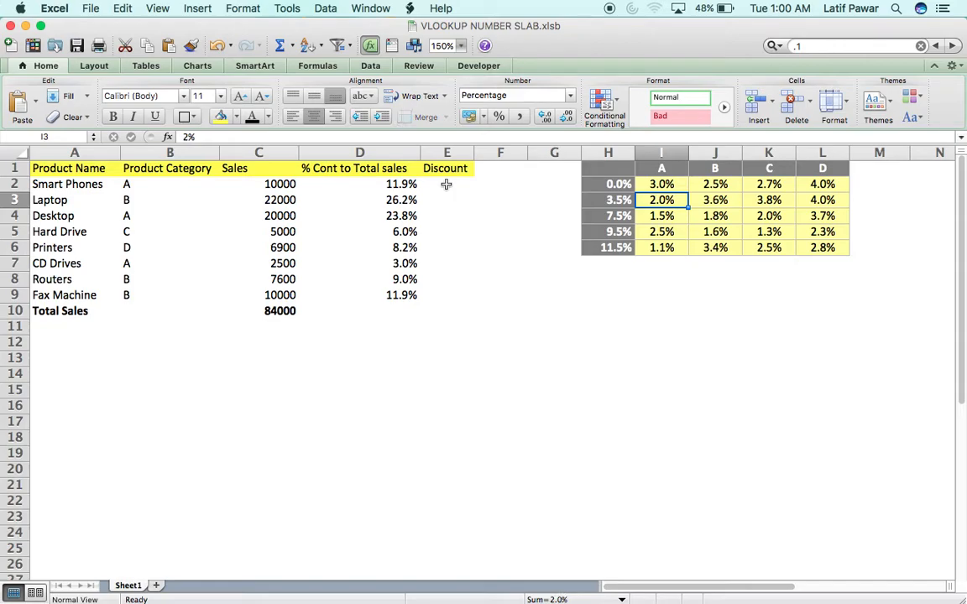
pyautogui.hotkey('shift', 'Right')
pyautogui.hotkey('shift', 'Right')
pyautogui.press('Down')
pyautogui.press('Left')
pyautogui.hotkey('shift', 'Down')
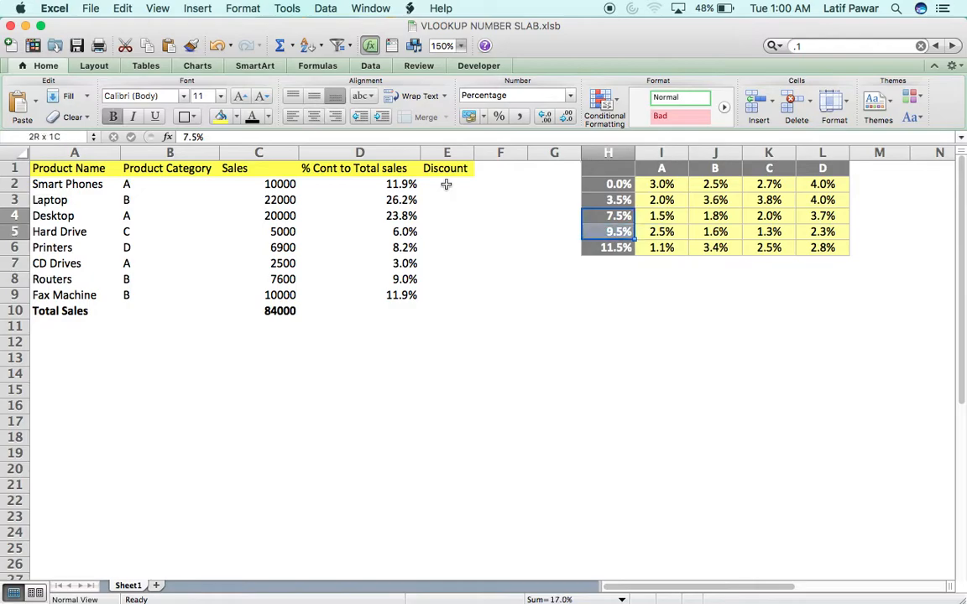
pyautogui.press('Up')
pyautogui.press('Right')
pyautogui.press('Down')
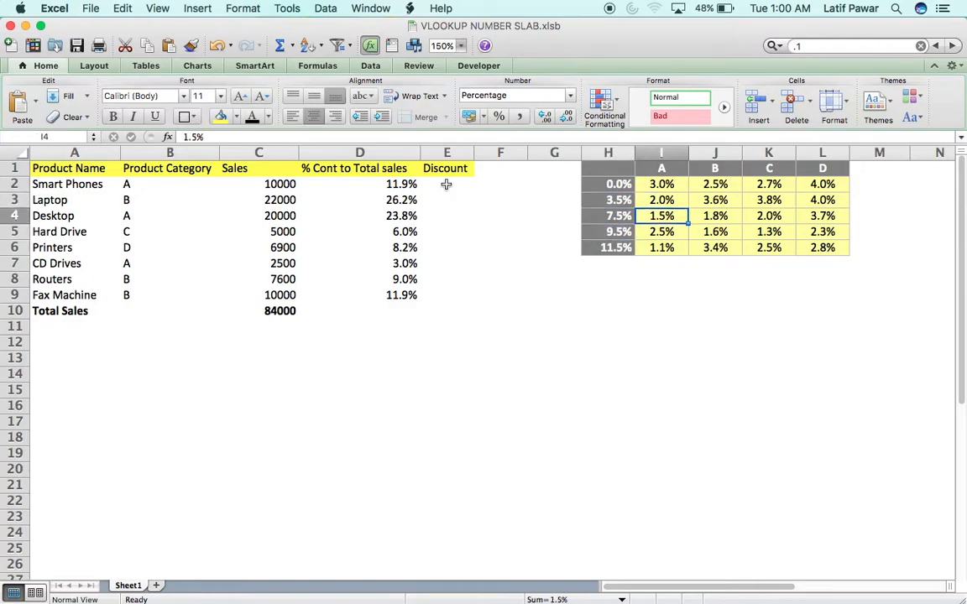
pyautogui.hotkey('shift', 'Right')
pyautogui.hotkey('shift', 'Right')
pyautogui.press('Left')
pyautogui.press('Down')
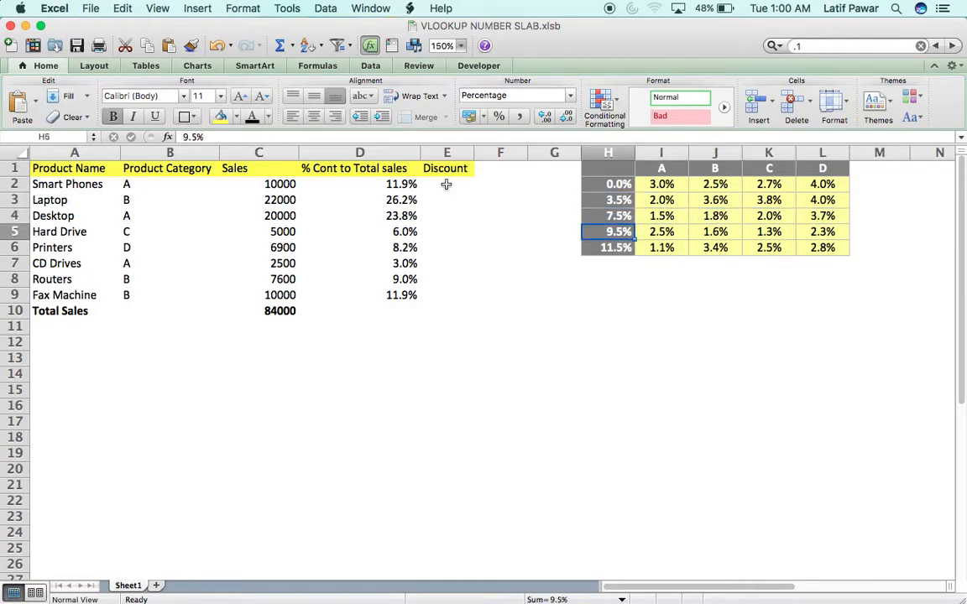
pyautogui.press('Right')
pyautogui.hotkey('shift', 'Right')
pyautogui.hotkey('shift', 'Right')
pyautogui.hotkey('shift', 'Right')
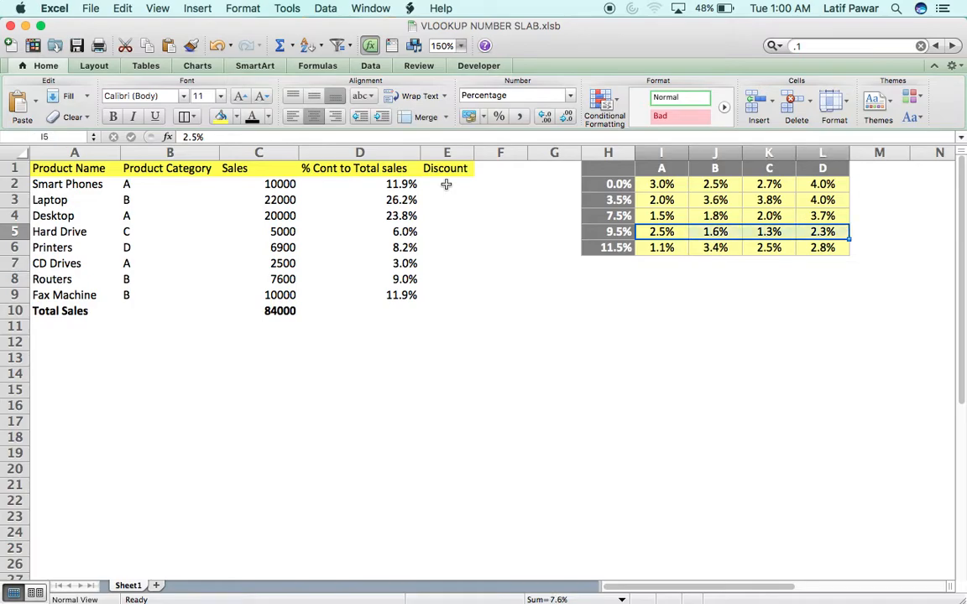
pyautogui.press('Down')
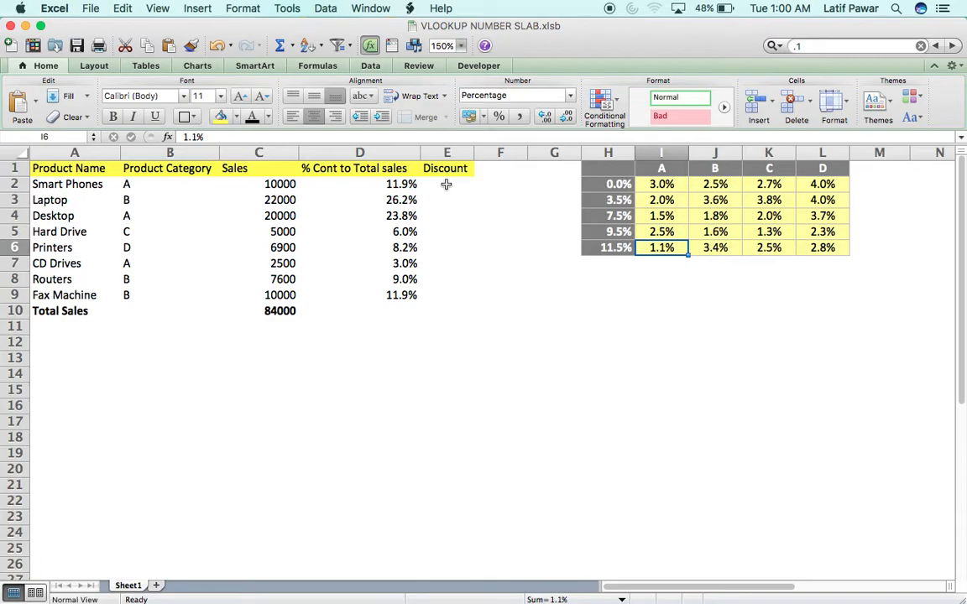
pyautogui.hotkey('shift', 'Right')
pyautogui.hotkey('shift', 'Right')
pyautogui.hotkey('shift', 'Right')
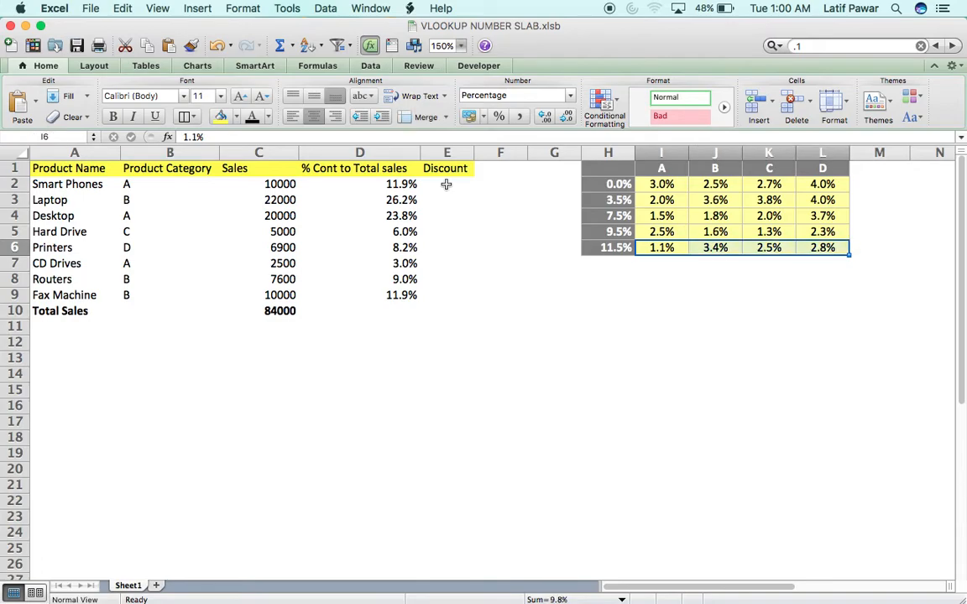
# - Re-check the 11.5% and 7.5% band rates, such as category D's 3.7%, against the empty Discount column
pyautogui.press('Left')
pyautogui.press('Left')
pyautogui.press('Left')
pyautogui.press('Left')
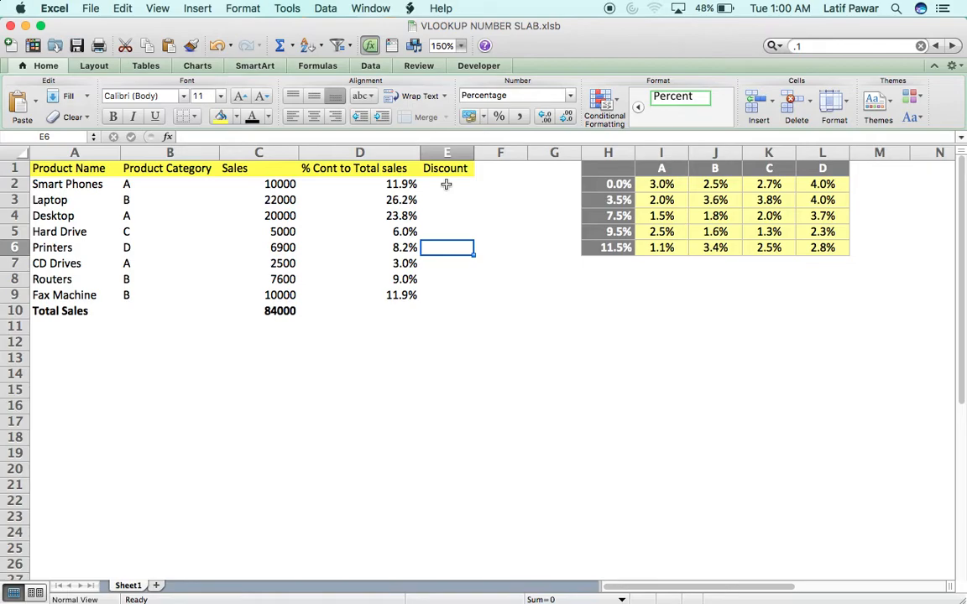
pyautogui.press('Right')
pyautogui.press('Right')
pyautogui.press('Right')
pyautogui.press('Right')
pyautogui.press('Right')
pyautogui.press('Right')
pyautogui.press('Right')
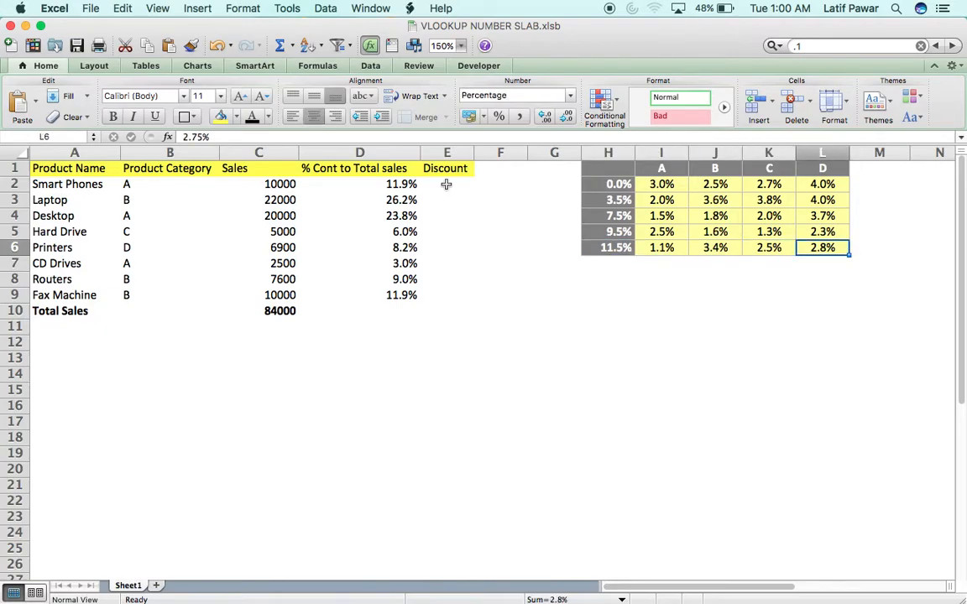
pyautogui.press('Up')
pyautogui.press('Up')
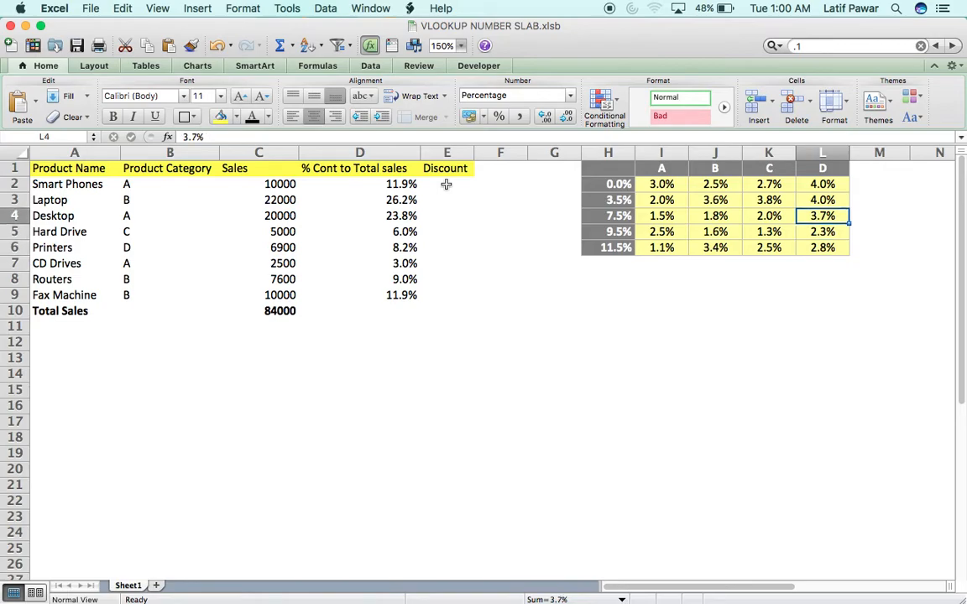
pyautogui.press('Left')
pyautogui.press('Left')
pyautogui.press('Left')
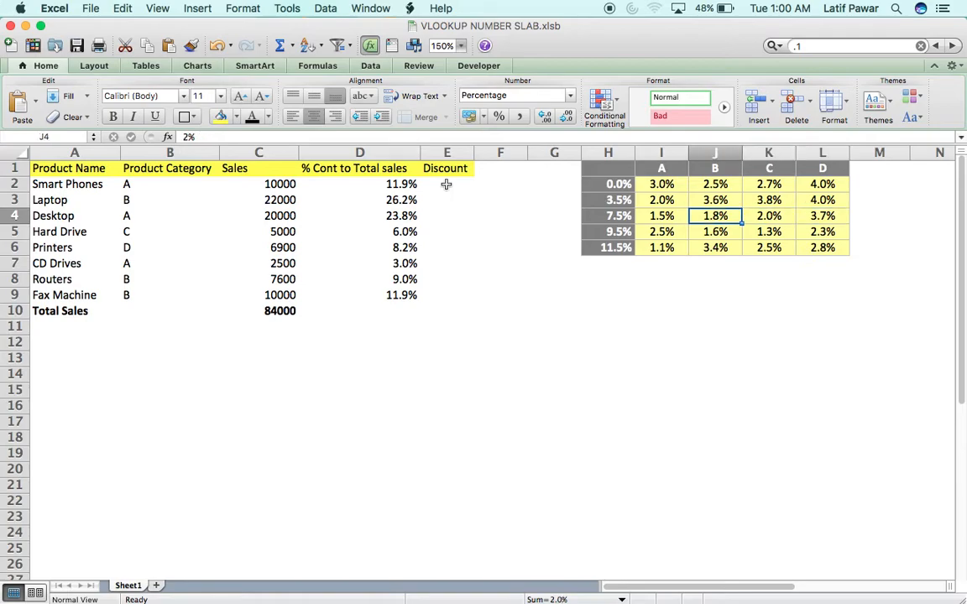
pyautogui.hotkey('shift', 'Right')
pyautogui.hotkey('shift', 'Right')
pyautogui.hotkey('shift', 'Right')
pyautogui.press('Right')
pyautogui.press('Right')
pyautogui.press('Right')
pyautogui.press('Right')
pyautogui.press('Left')
pyautogui.press('Left')
pyautogui.press('Left')
pyautogui.press('Left')
pyautogui.press('Left')
pyautogui.press('Left')
pyautogui.press('Left')
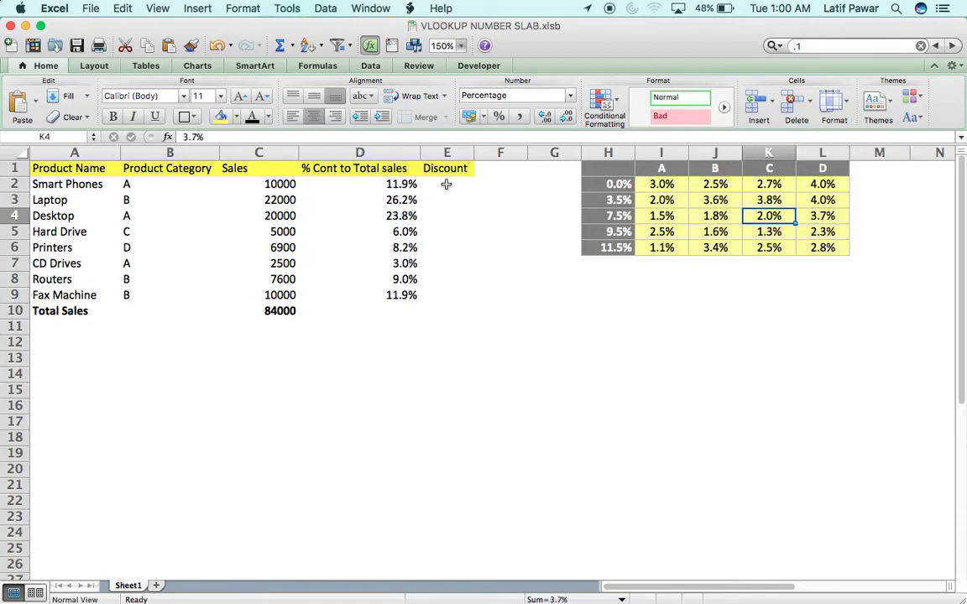
pyautogui.press('Left')
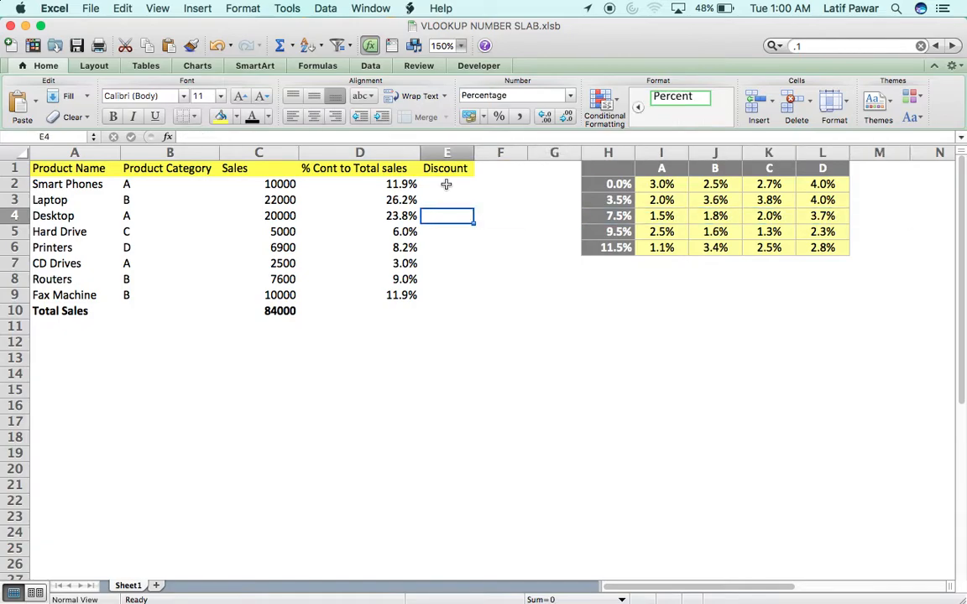
pyautogui.press('Down')
pyautogui.press('Down')
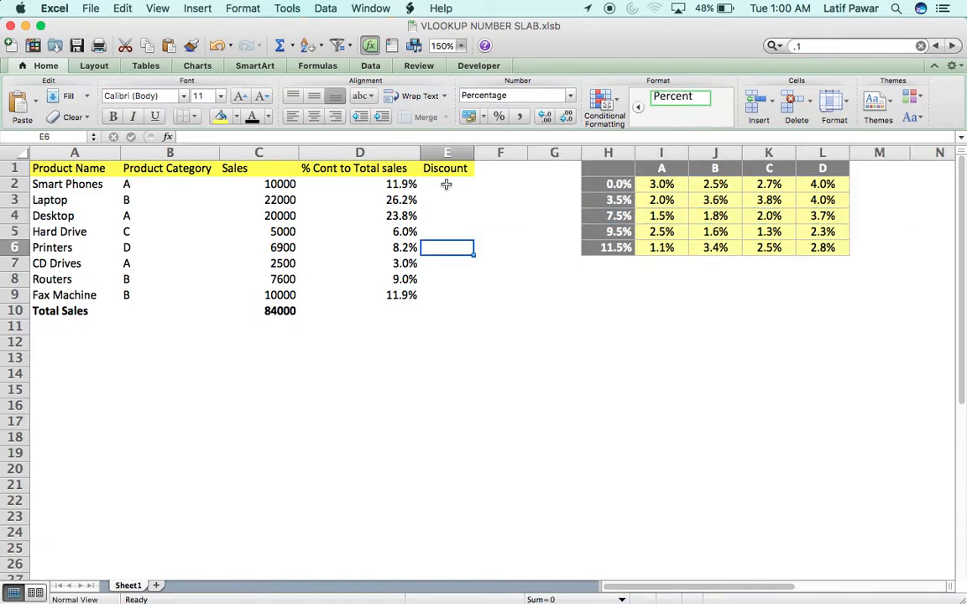
pyautogui.press('Up')
pyautogui.press('Up')
pyautogui.press('Up')
pyautogui.press('Up')
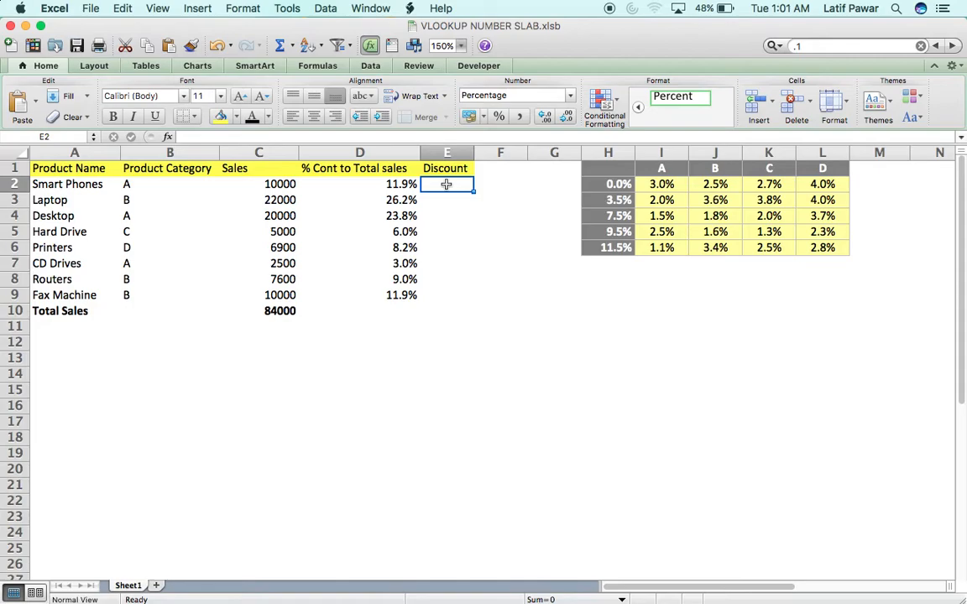
pyautogui.press('Right')
pyautogui.press('Right')
pyautogui.press('Right')
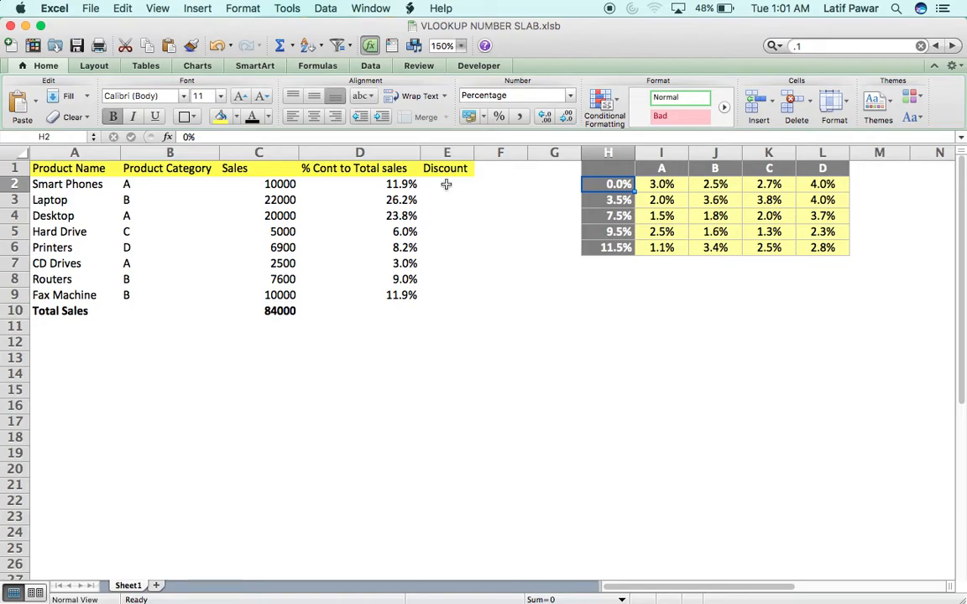
# - In E2 enter =VLOOKUP(D2,$H$1:$L$6, with the slab table absolute, then begin a MATCH
pyautogui.click(447, 185)
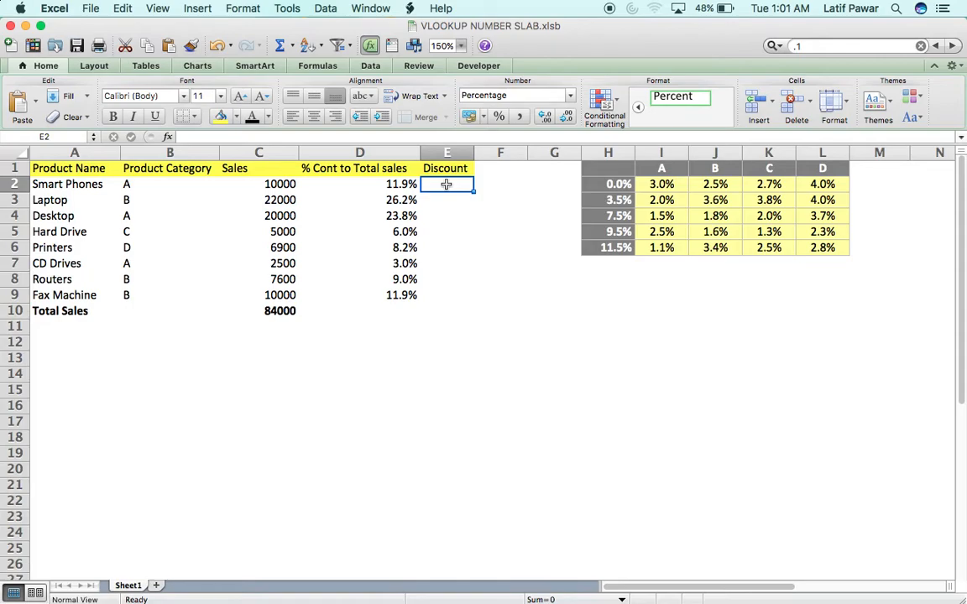
pyautogui.write('=vloo')
pyautogui.press('Down')
pyautogui.press('Down')
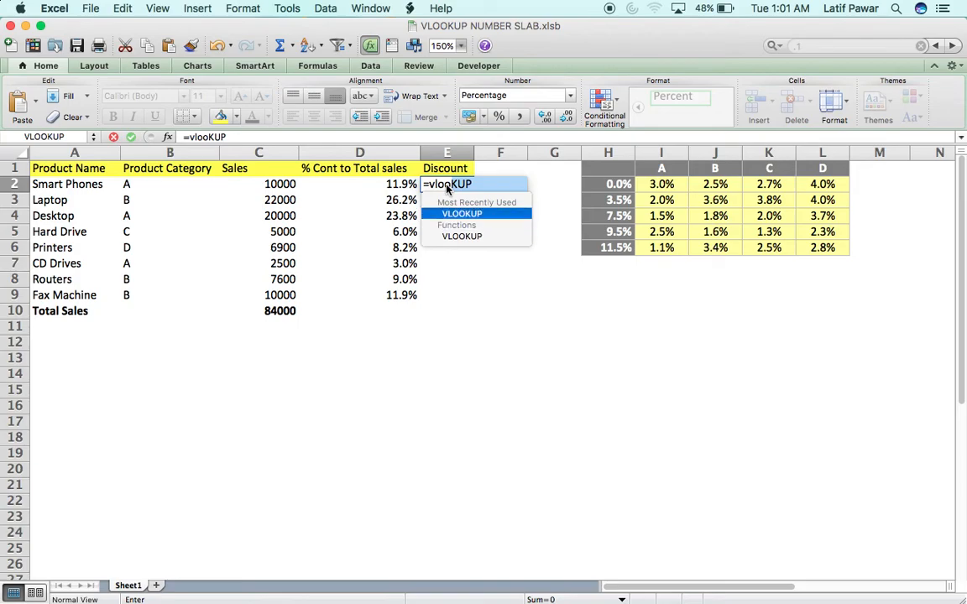
pyautogui.press('Tab')
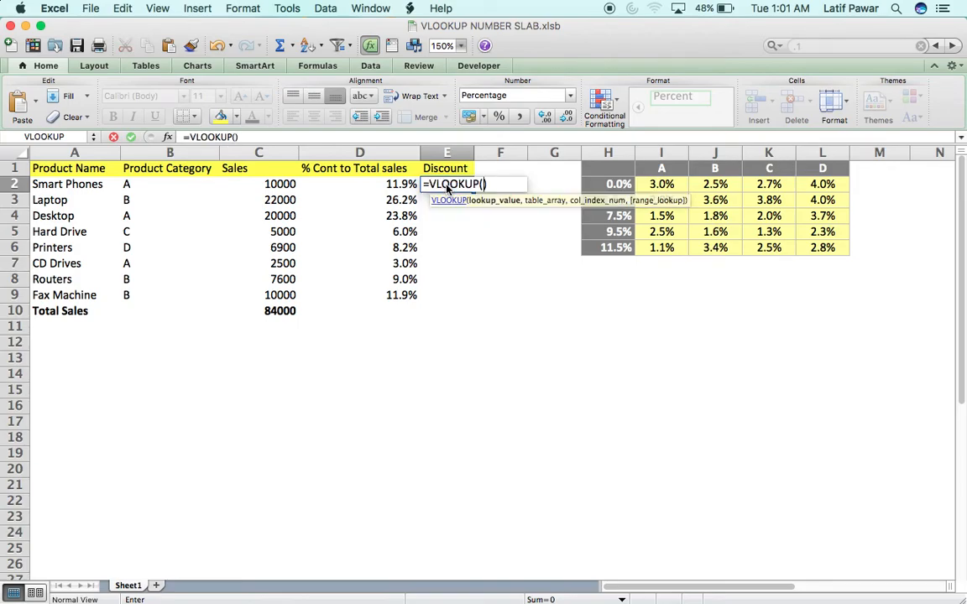
pyautogui.click(396, 185)
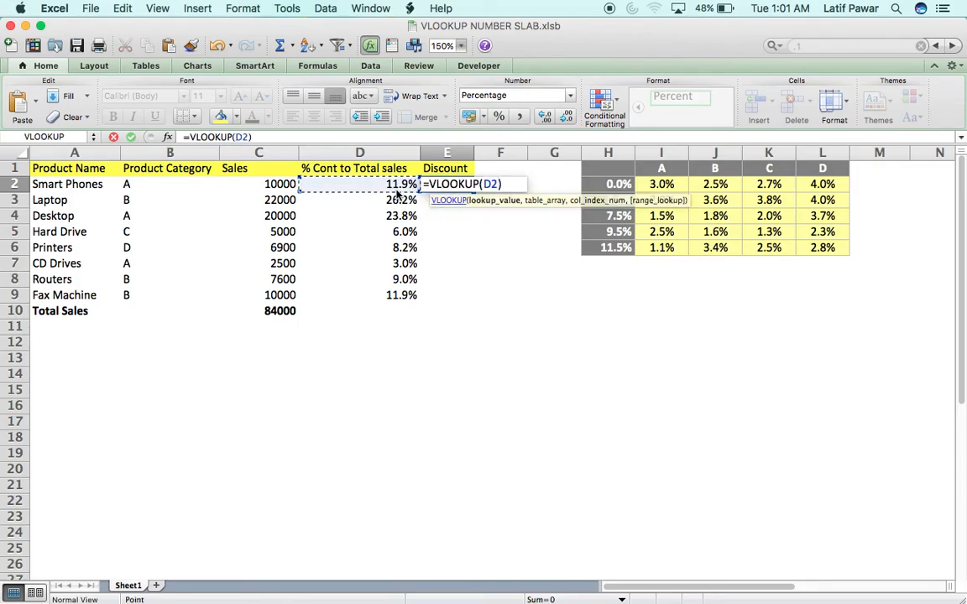
pyautogui.write(',')
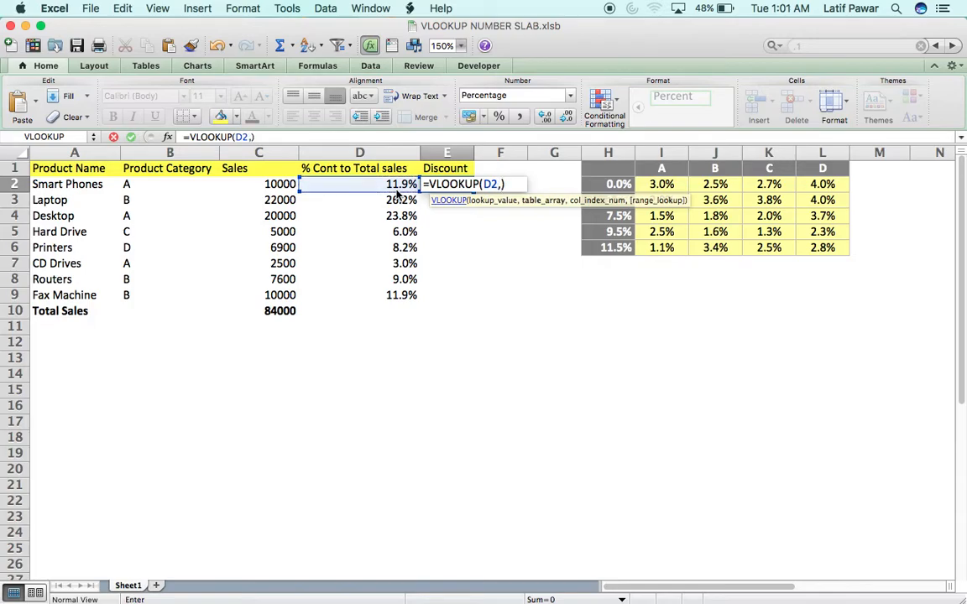
pyautogui.press('Right')
pyautogui.press('Right')
pyautogui.press('Right')
pyautogui.press('Up')
pyautogui.hotkey('shift', 'Right')
pyautogui.hotkey('shift', 'Right')
pyautogui.hotkey('shift', 'Right')
pyautogui.hotkey('shift', 'Right')
pyautogui.hotkey('shift', 'Down')
pyautogui.hotkey('shift', 'Down')
pyautogui.hotkey('shift', 'Down')
pyautogui.hotkey('shift', 'Down')
pyautogui.hotkey('shift', 'Down')
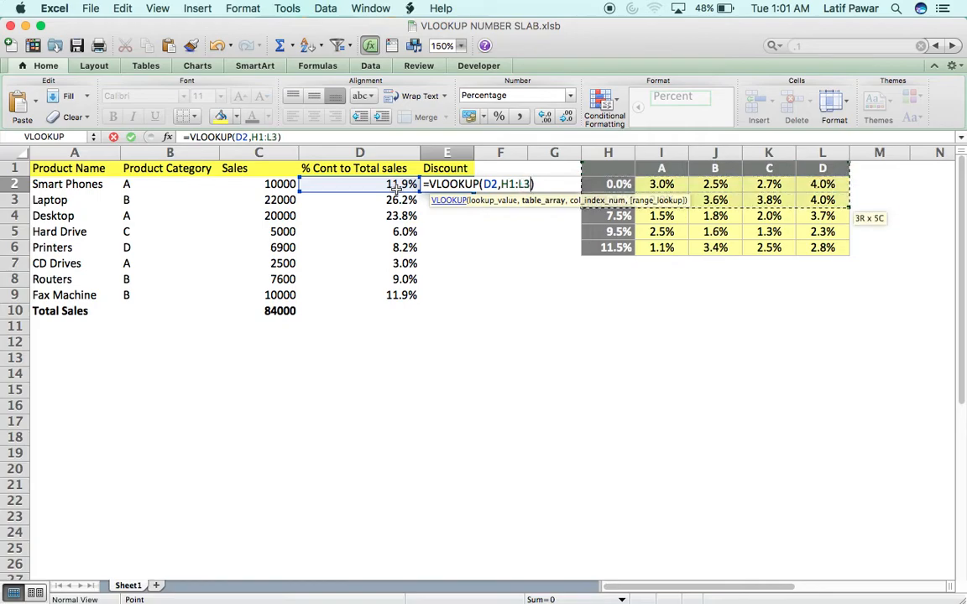
pyautogui.press('super+t')
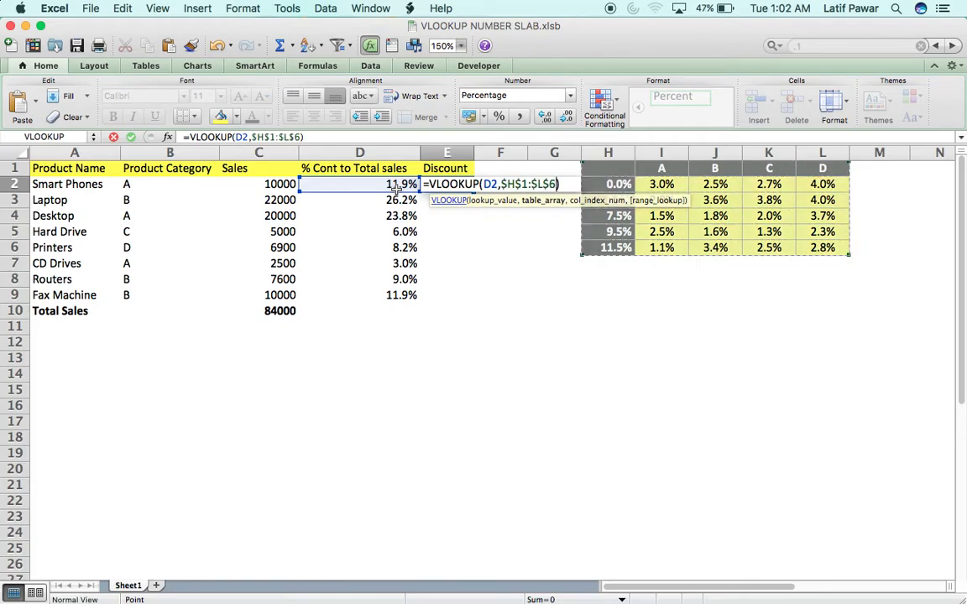
pyautogui.write(',')
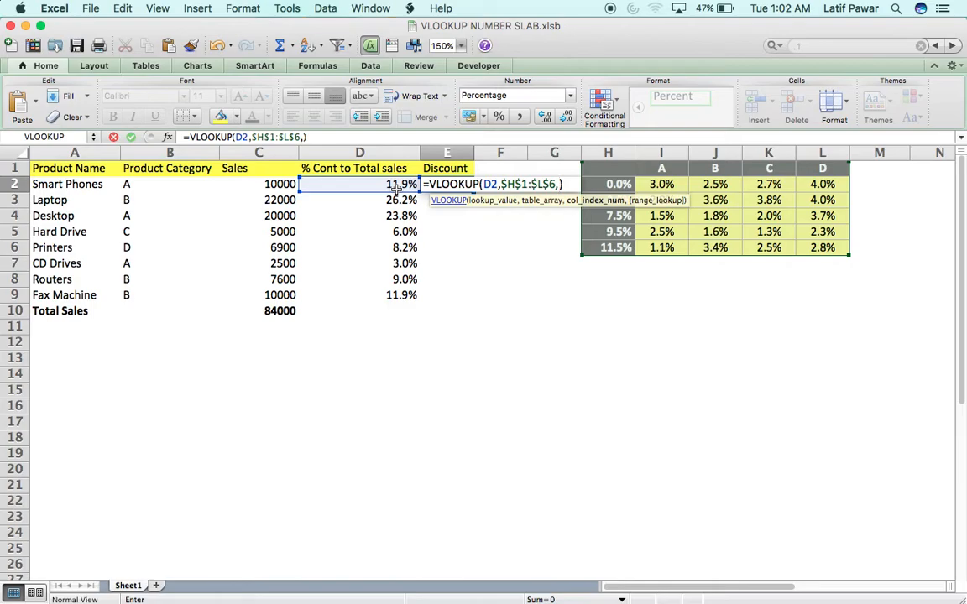
pyautogui.write('match')
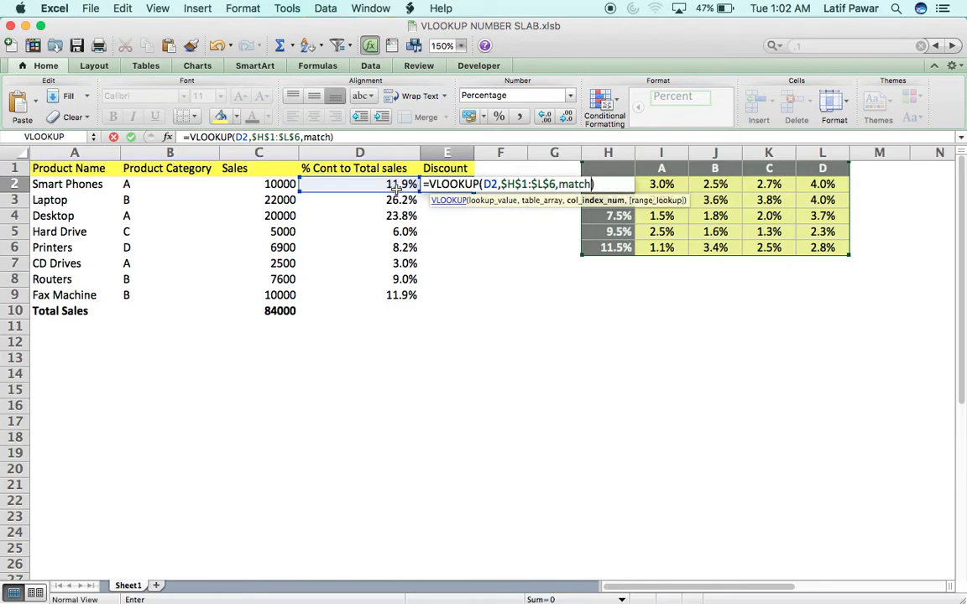
pyautogui.write('(')
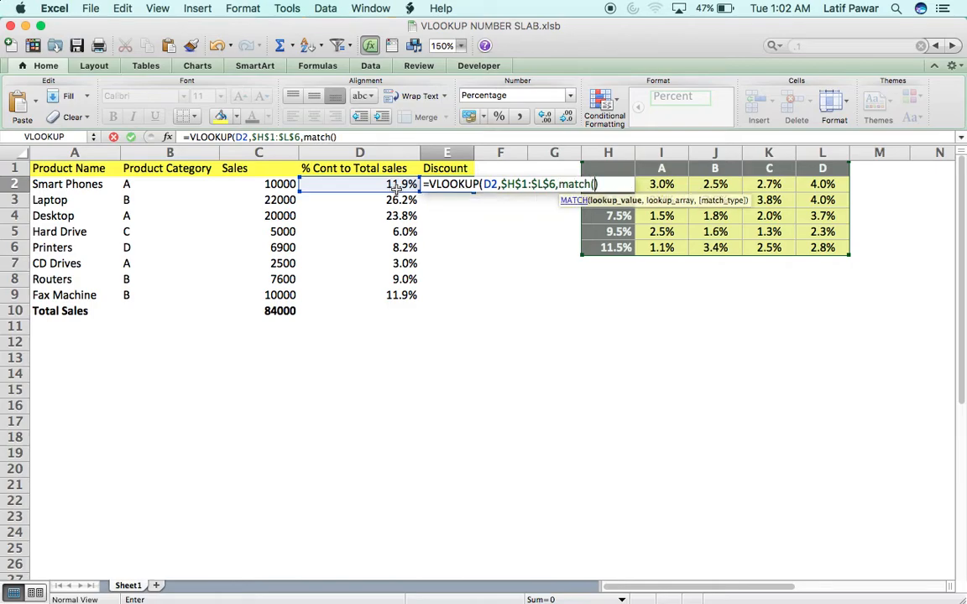
# - Complete E2 with MATCH(B2,$H$1:$L$1,0) as column index and range lookup 1, returning 1.1%
pyautogui.click(148, 183)
pyautogui.write(',')
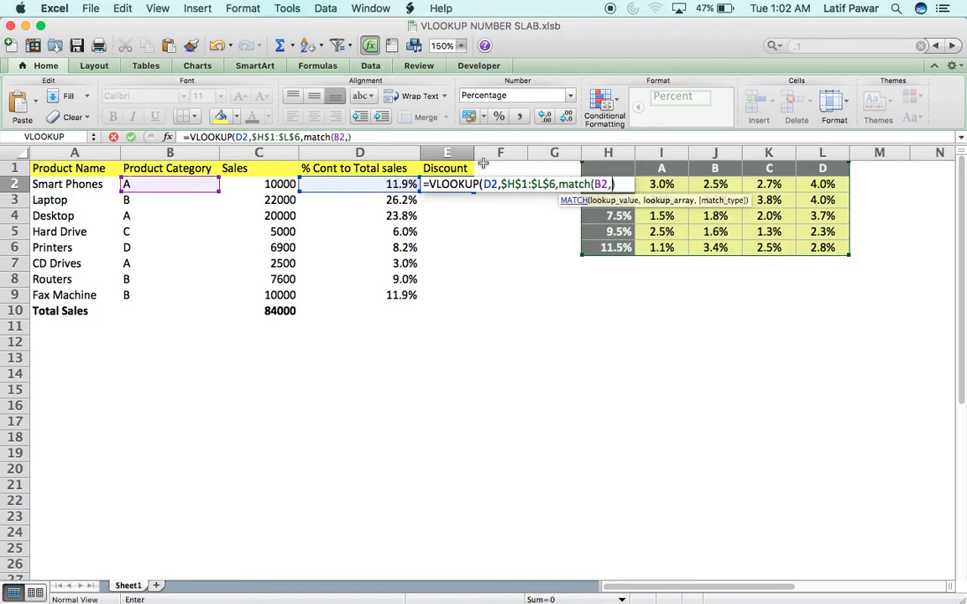
pyautogui.click(615, 168)
pyautogui.moveTo(615, 168); pyautogui.dragTo(844, 172)
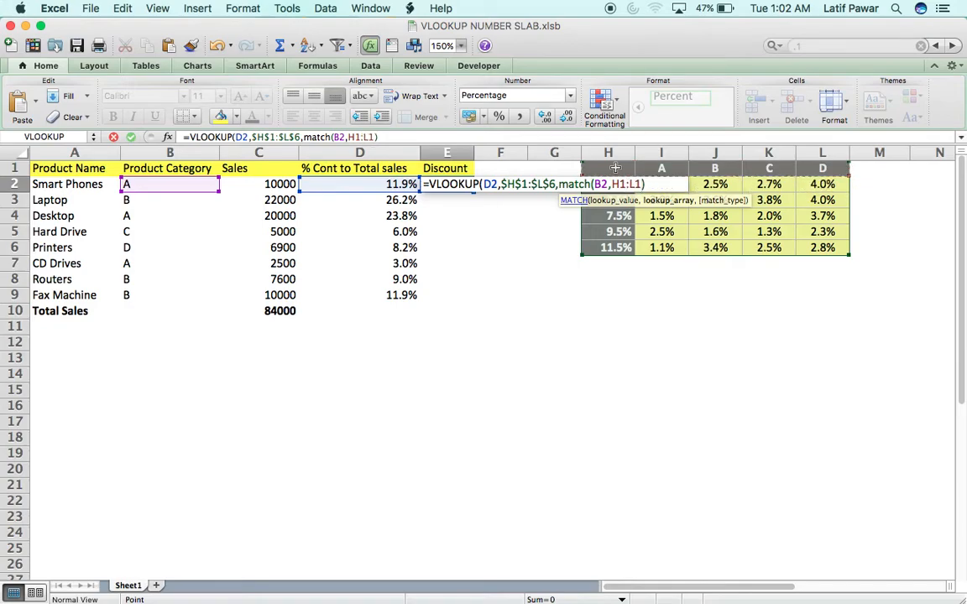
pyautogui.press('super+t')
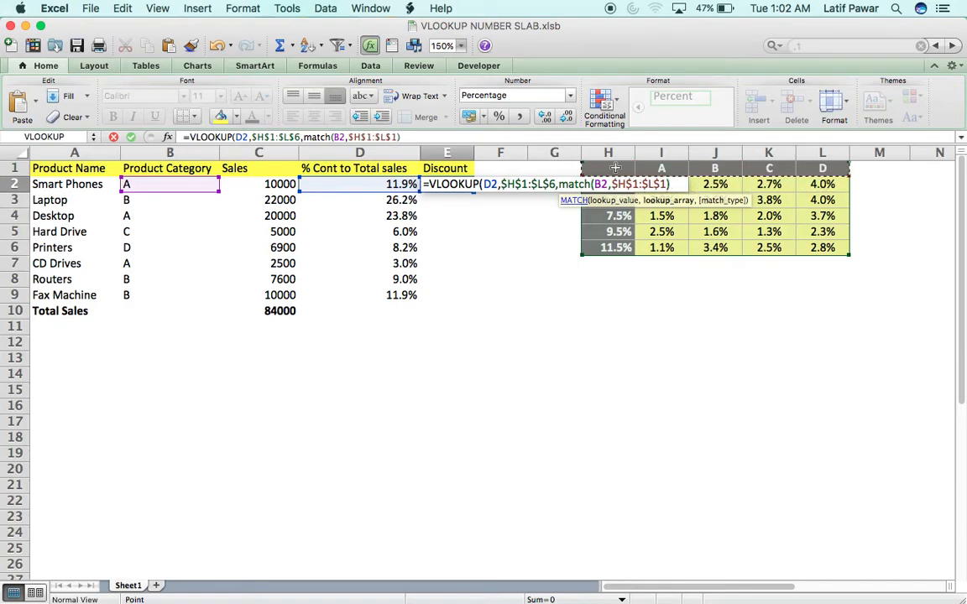
pyautogui.write(',0')
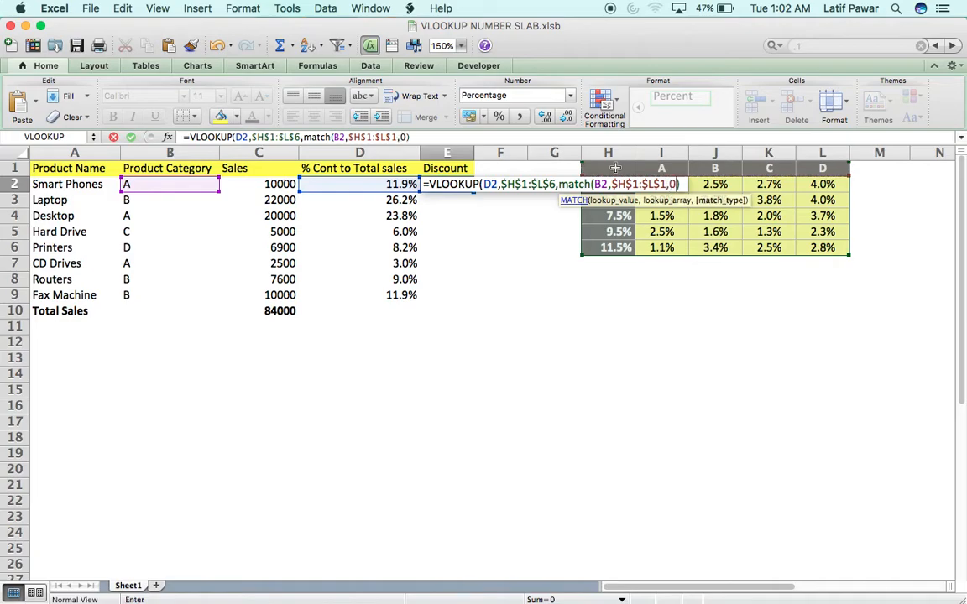
pyautogui.write('),')
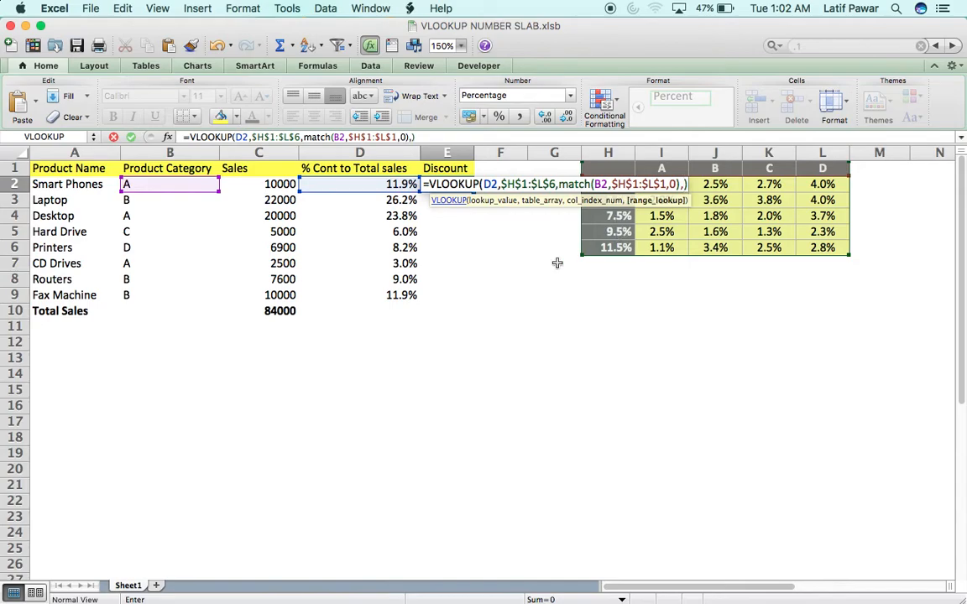
pyautogui.write('1')
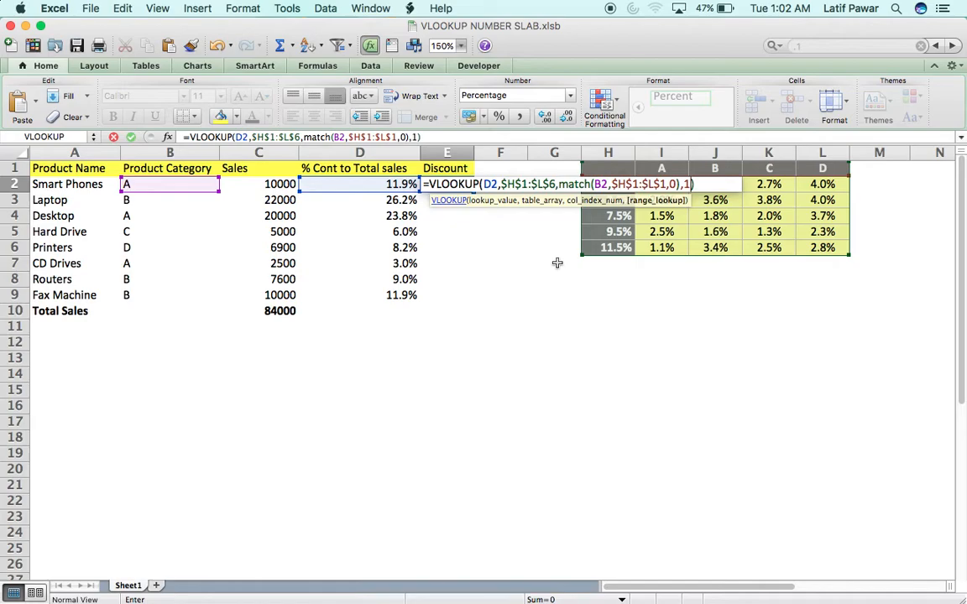
pyautogui.press('Return')
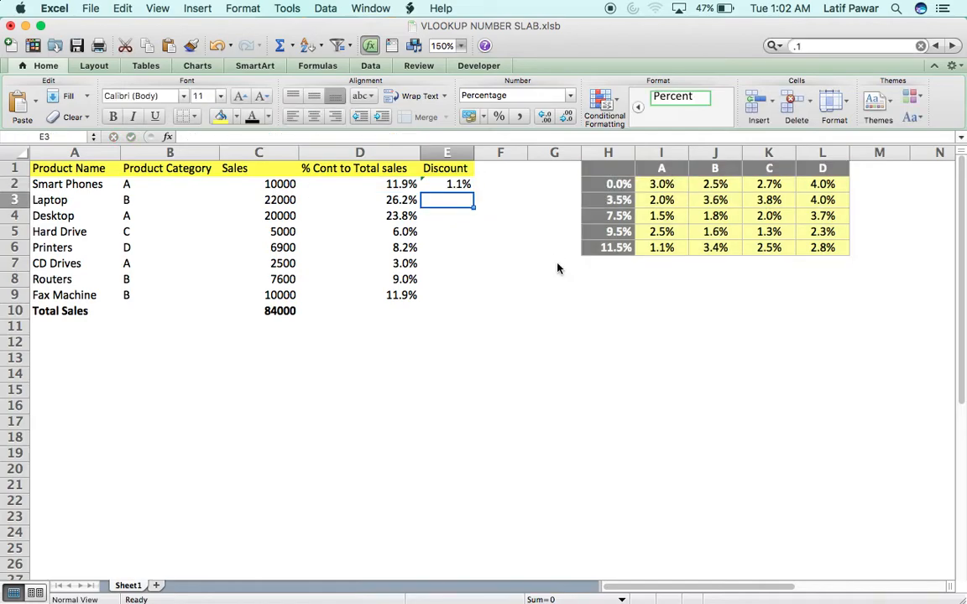
# - Select E2:E9 and fill the formula down, giving discount rates from 1.1% to 3.8%
pyautogui.press('Left')
pyautogui.press('Down')
pyautogui.press('Down')
pyautogui.press('Down')
pyautogui.press('Down')
pyautogui.press('Down')
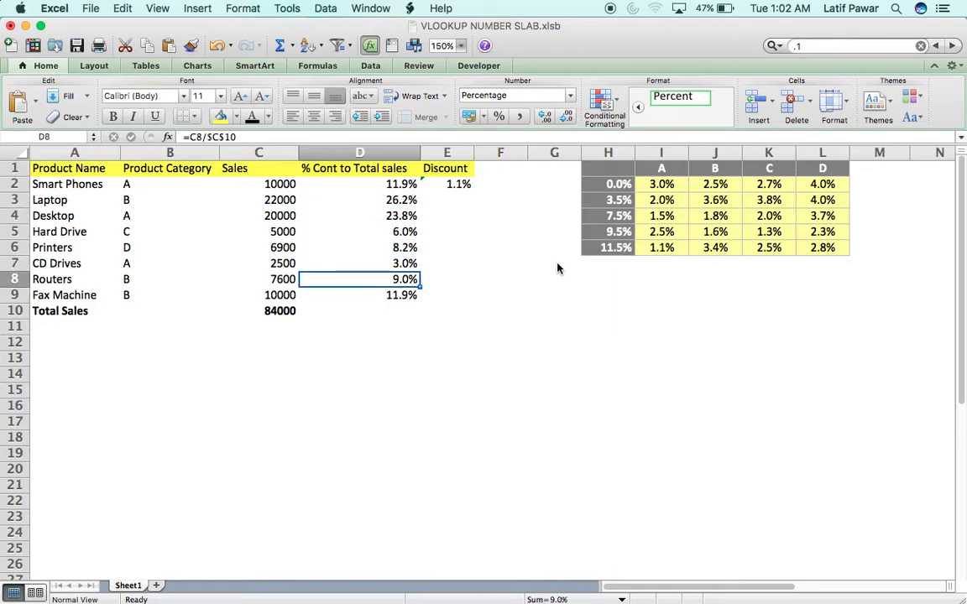
pyautogui.press('Down')
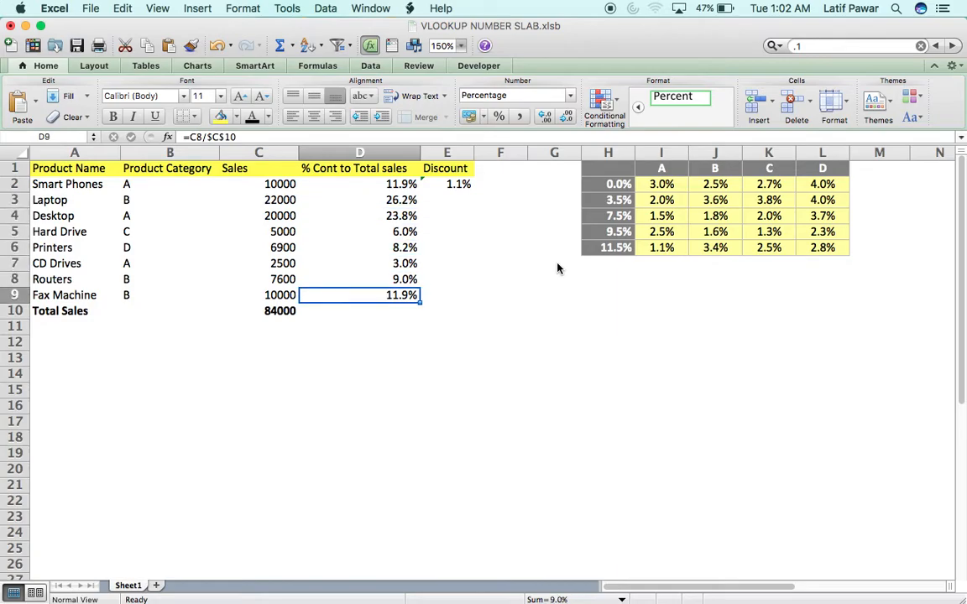
pyautogui.press('Right')
pyautogui.press('Right')
pyautogui.press('Left')
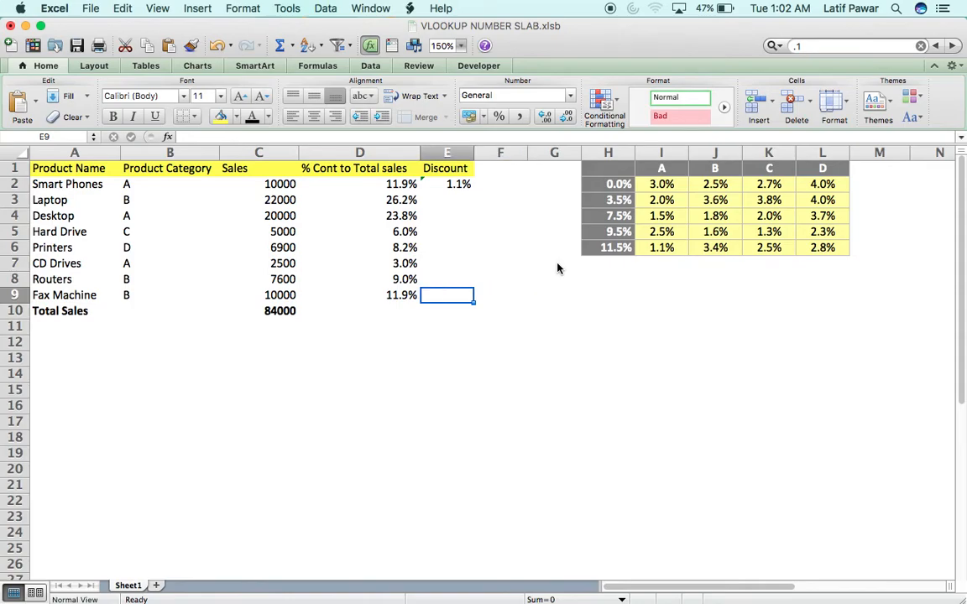
pyautogui.hotkey('shift', 'Up')
pyautogui.hotkey('shift', 'Up')
pyautogui.hotkey('shift', 'Up')
pyautogui.hotkey('shift', 'Up')
pyautogui.hotkey('shift', 'Up')
pyautogui.hotkey('shift', 'Up')
pyautogui.hotkey('shift', 'Up')
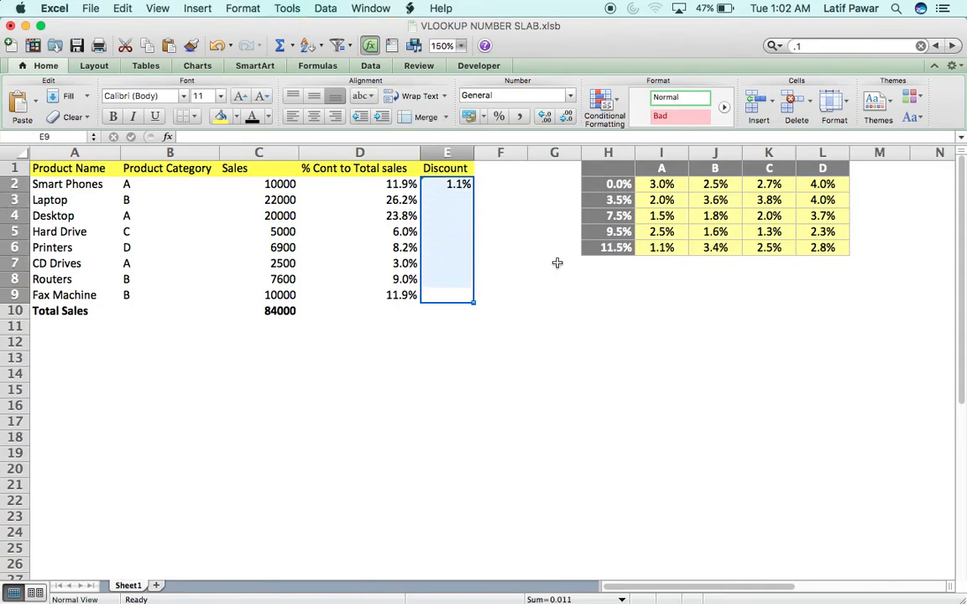
pyautogui.hotkey('ctrl', 'd')
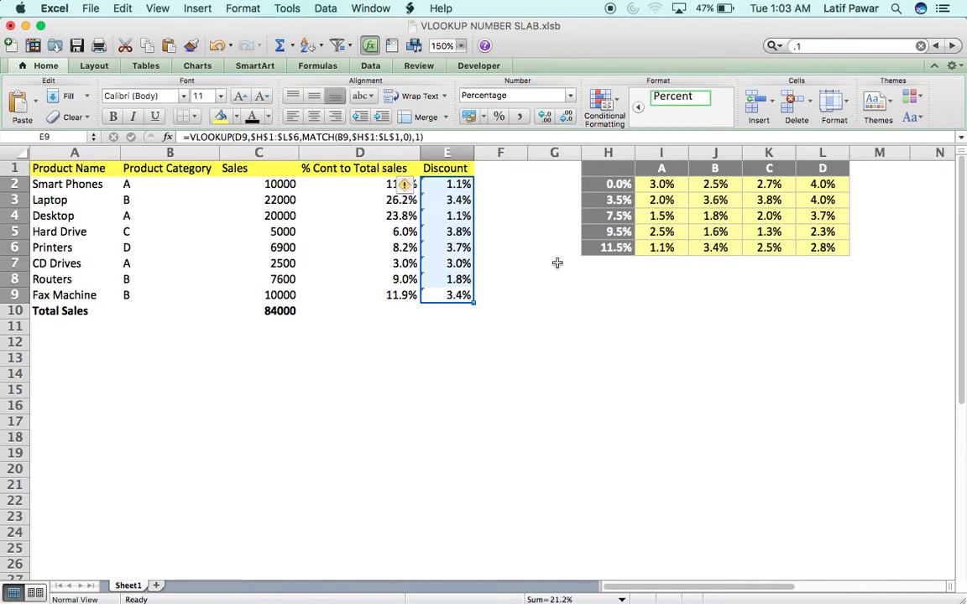
pyautogui.press('Down')
pyautogui.press('Up')
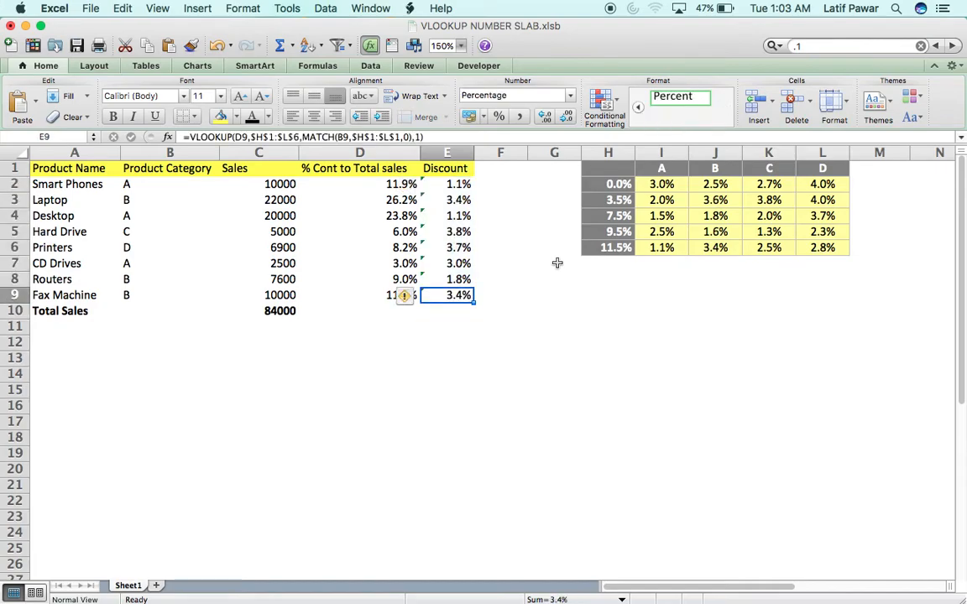
pyautogui.press('Up')
pyautogui.press('Up')
pyautogui.press('Up')
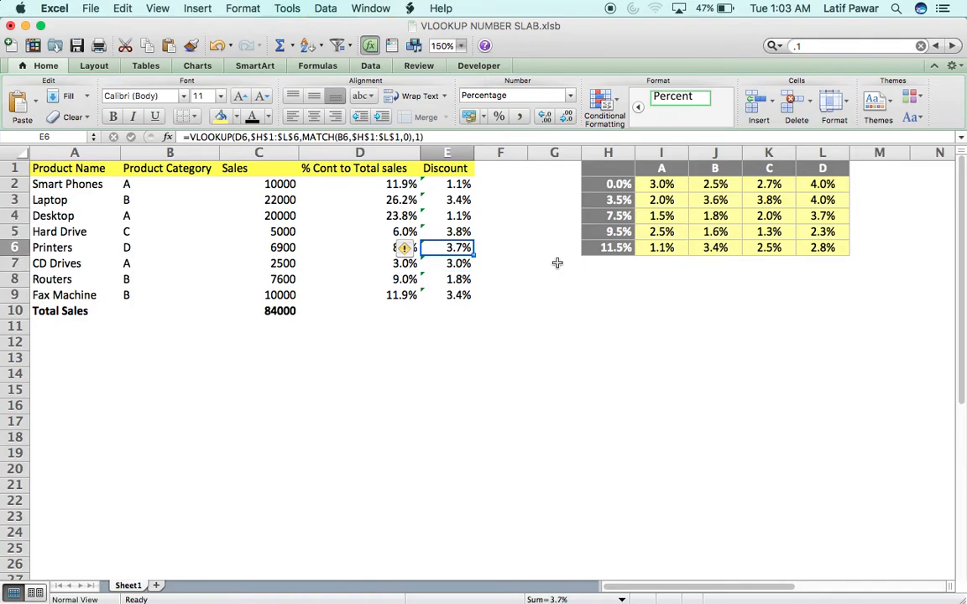